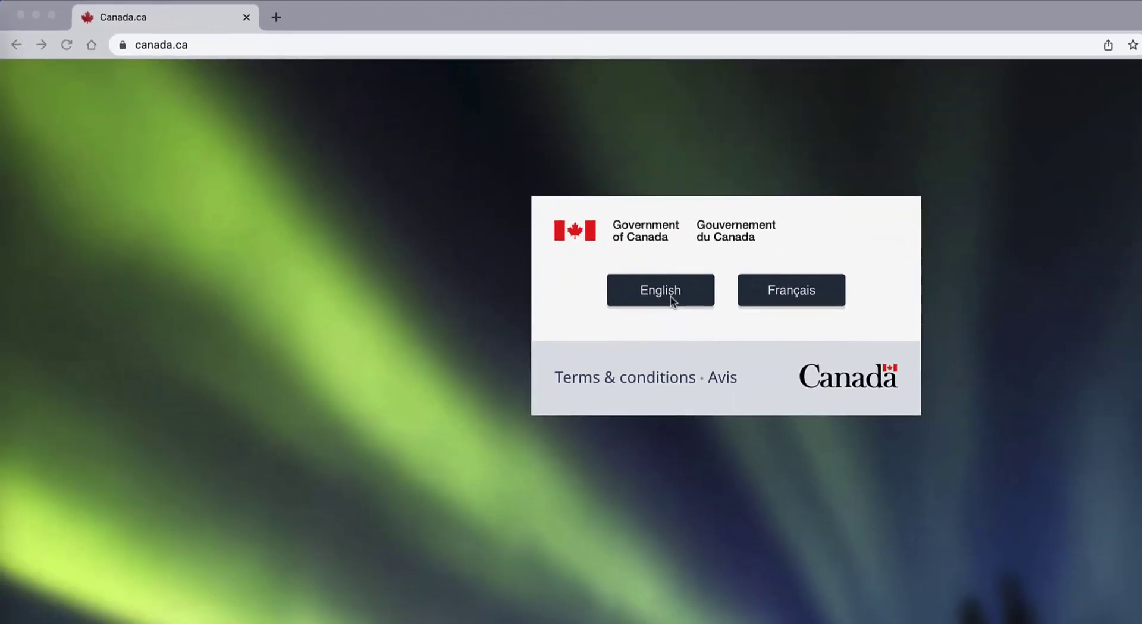
Open the English version of Canada.ca and go to the page for signing in to an account
left_click(652, 288)
left_click(653, 288)
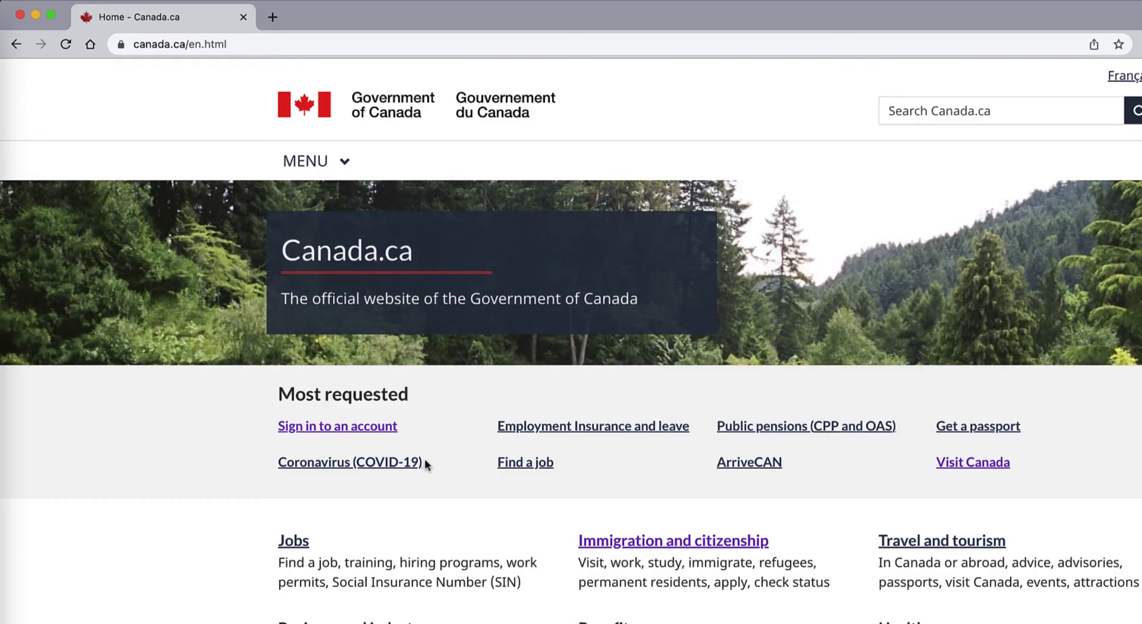
scroll(425, 462, "down", 1)
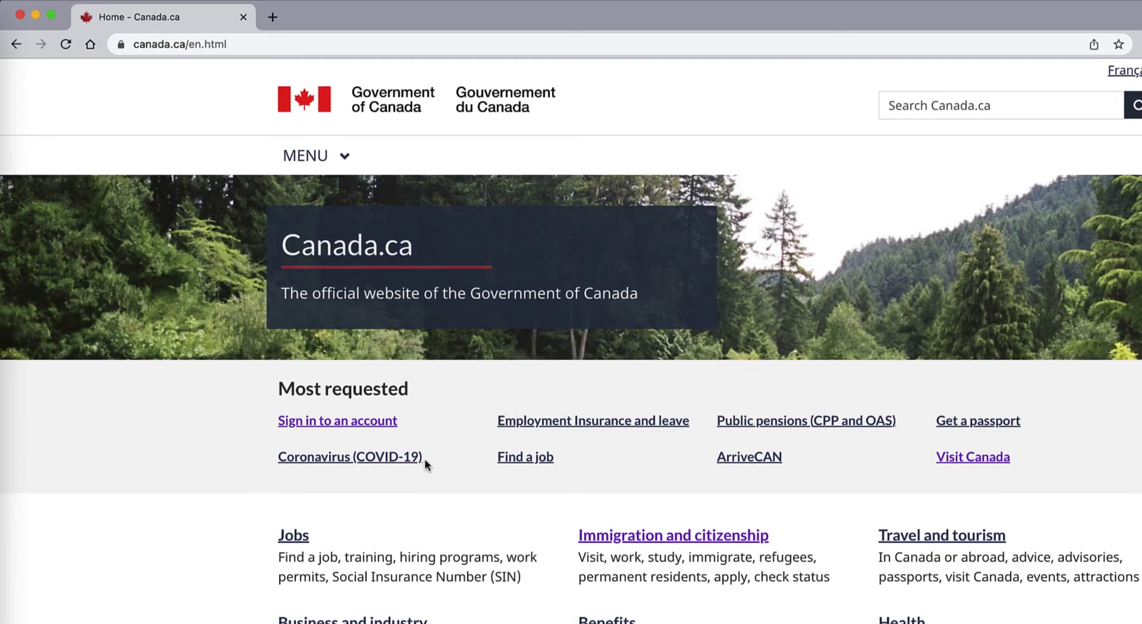
left_click(352, 423)
Open the government change of address page and choose the Immigration, Refugees and Citizenship Canada service
scroll(578, 370, "down", 7)
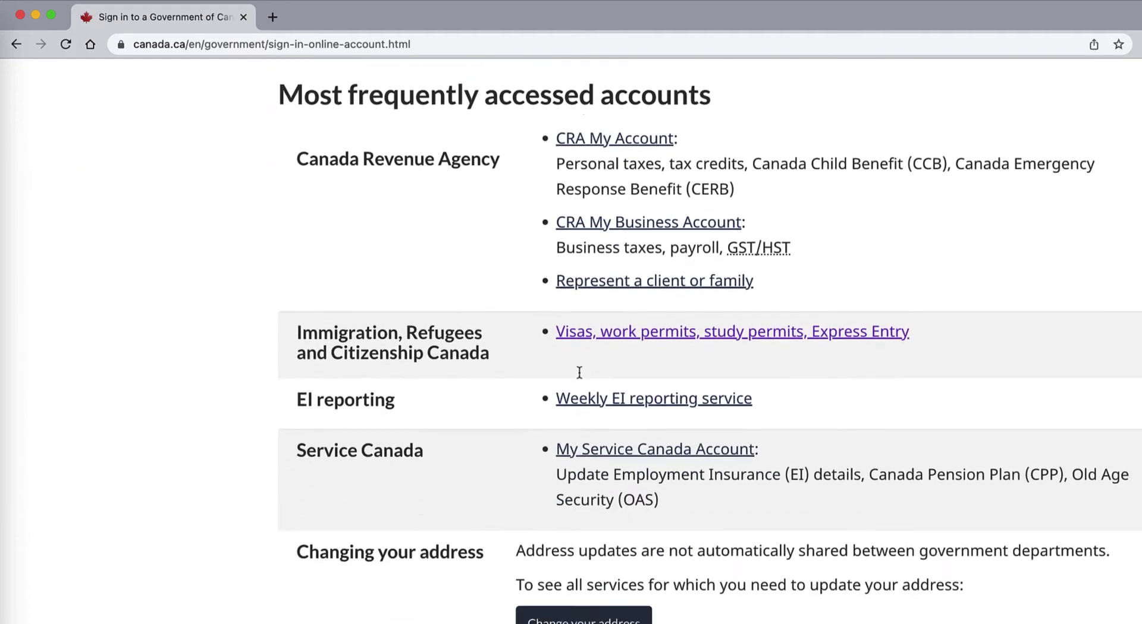
scroll(578, 376, "down", 1)
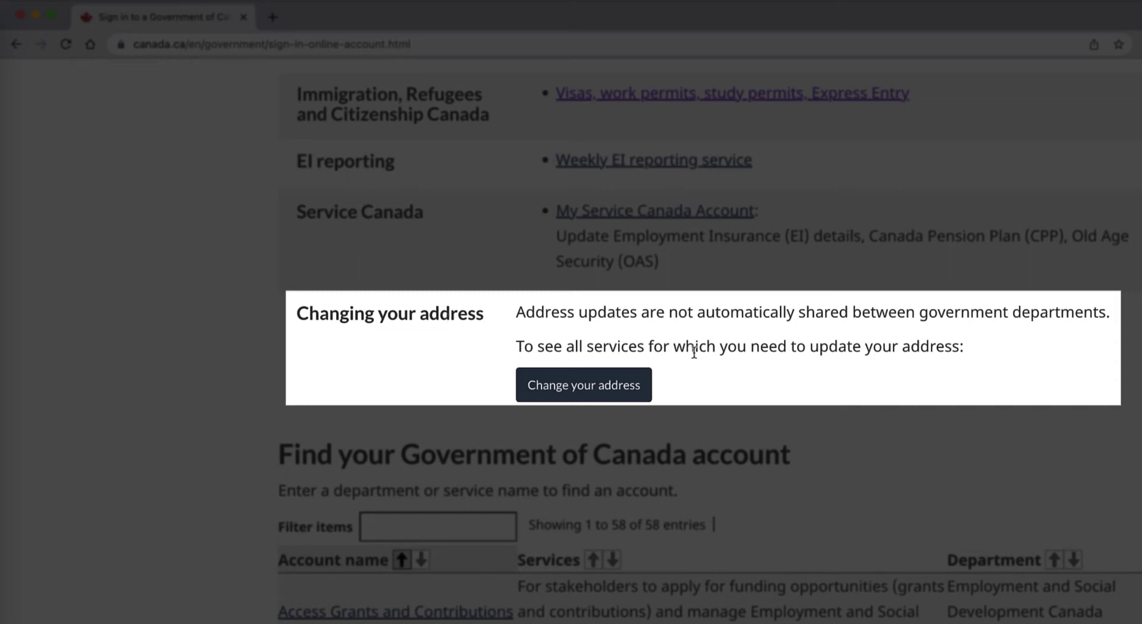
left_click(591, 391)
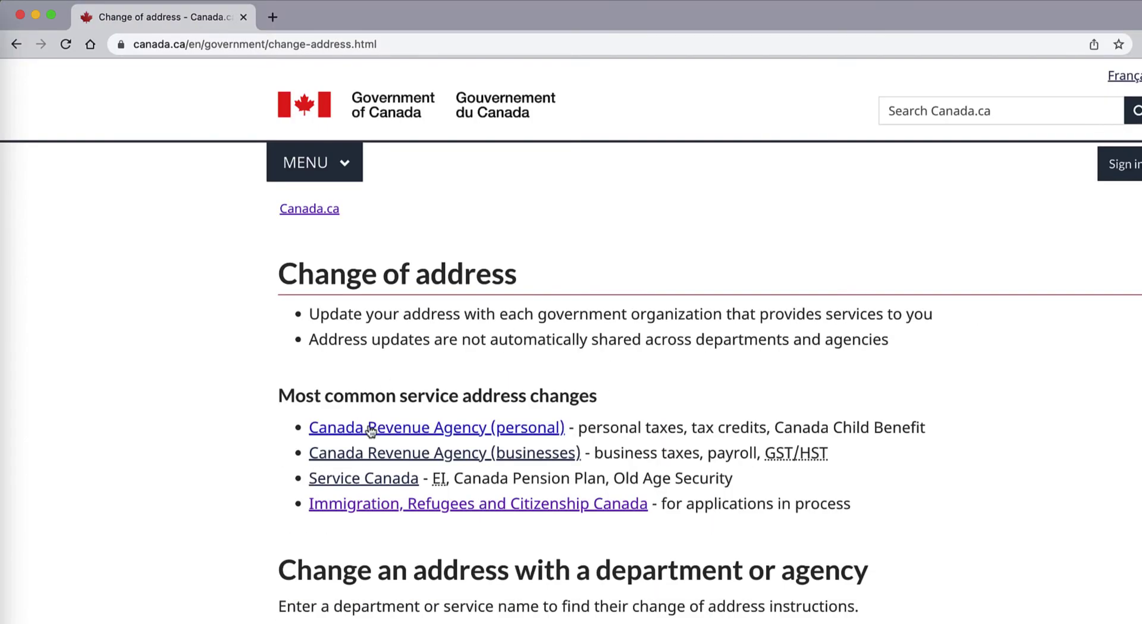
scroll(511, 205, "down", 3)
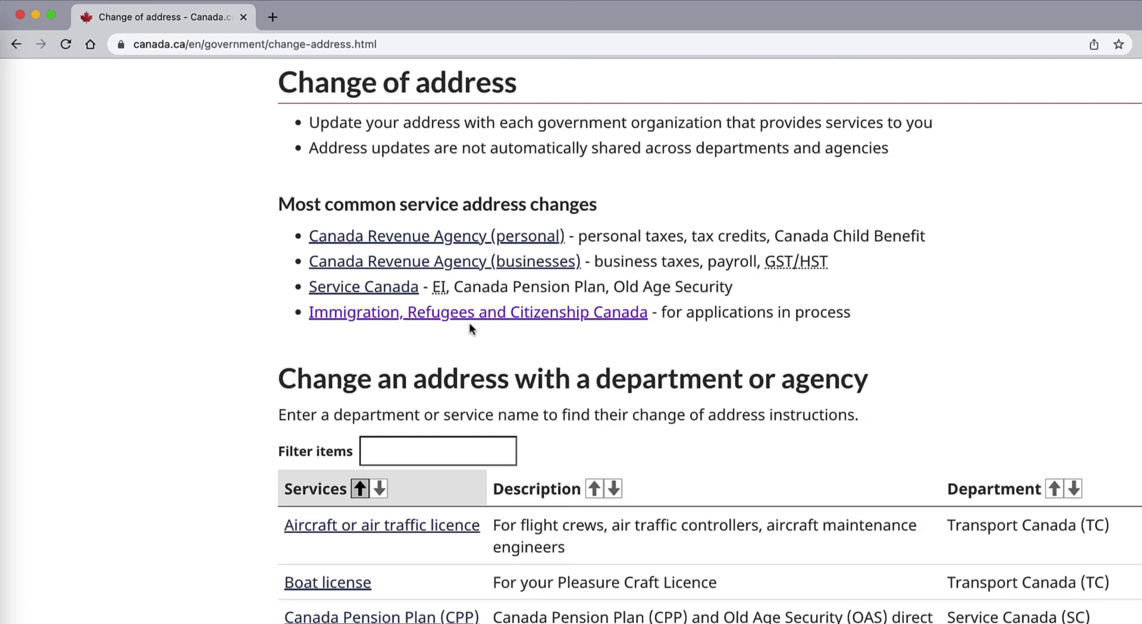
left_click(415, 319)
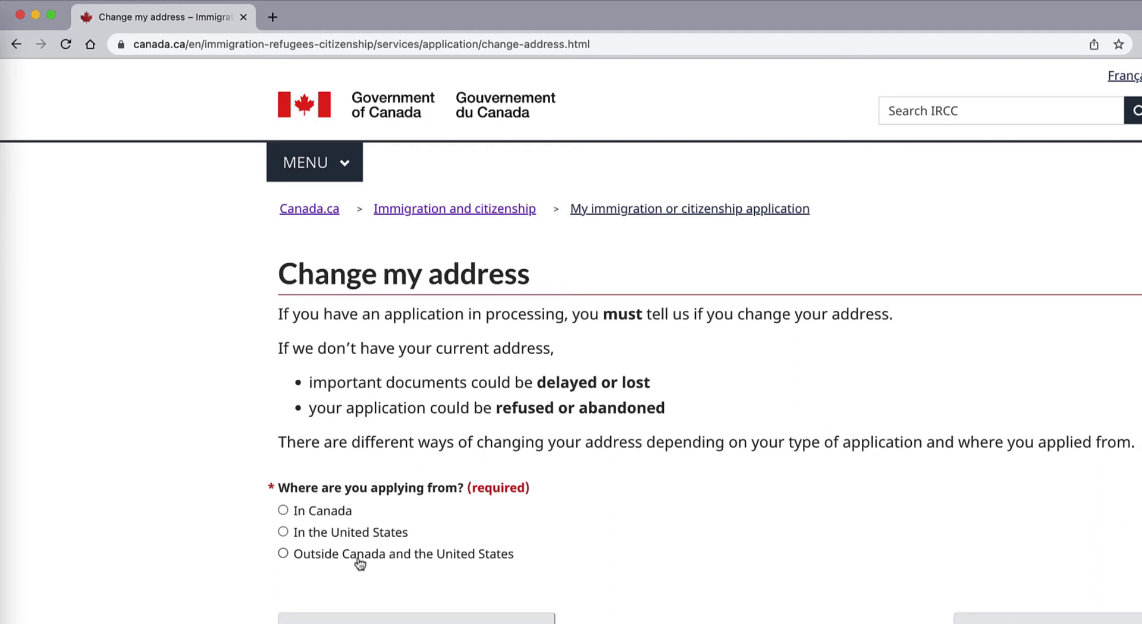
Answer the question about where you are applying from with In Canada
left_click(283, 511)
scroll(291, 517, "down", 8)
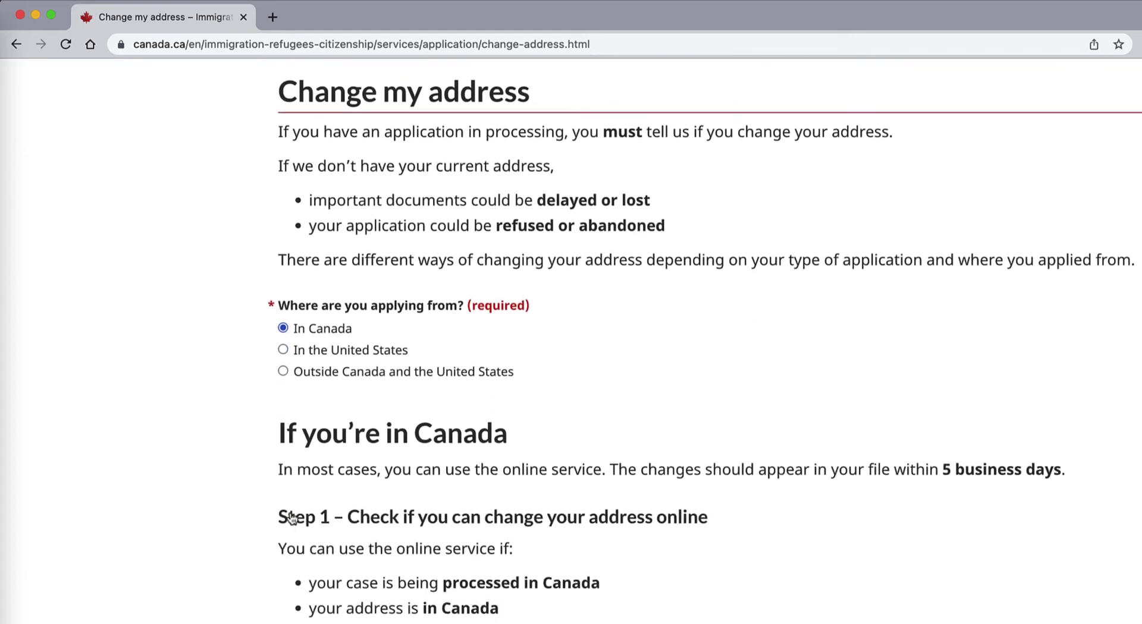
scroll(290, 511, "down", 1)
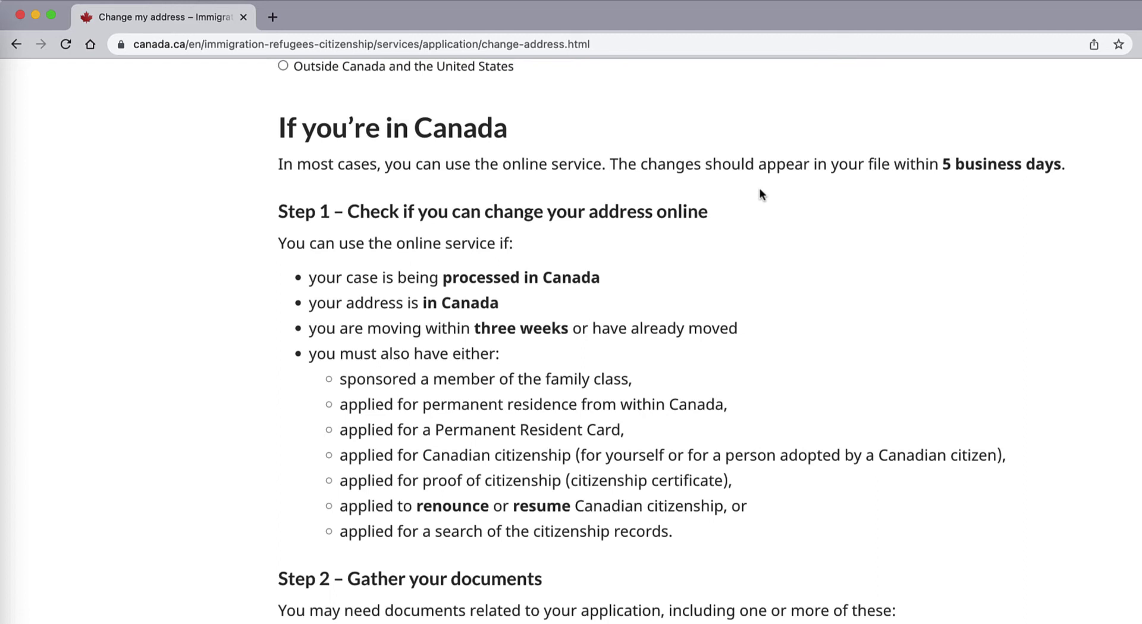
Read the In Canada instructions covering online eligibility, documents to gather, and the alternatives if the address cannot be changed online
scroll(344, 243, "down", 4)
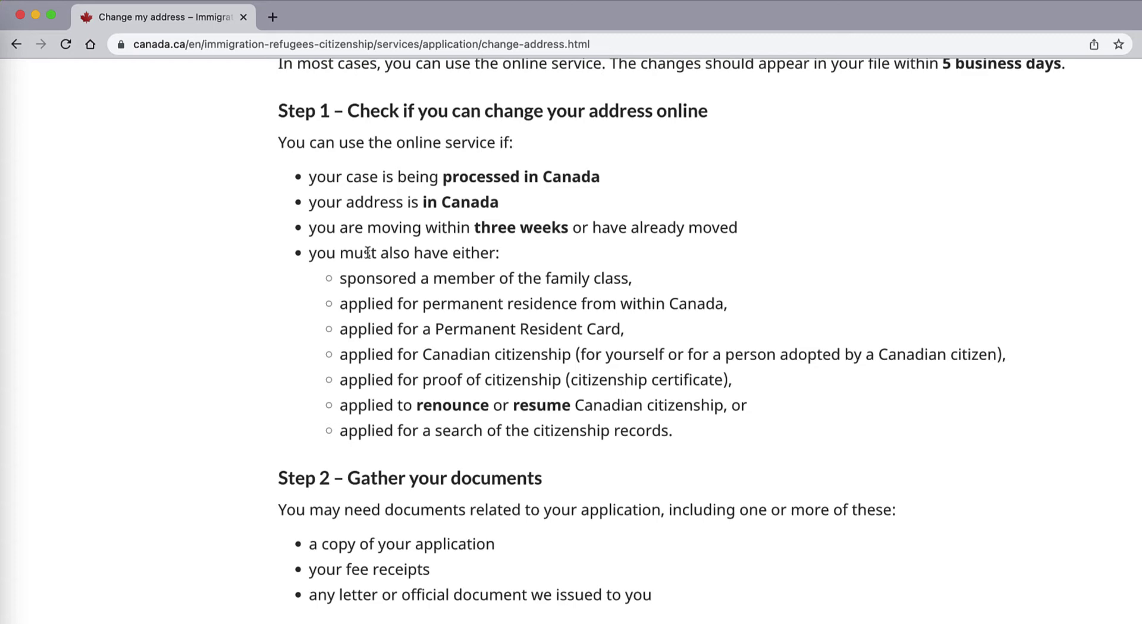
scroll(417, 357, "up", 2)
scroll(499, 469, "down", 2)
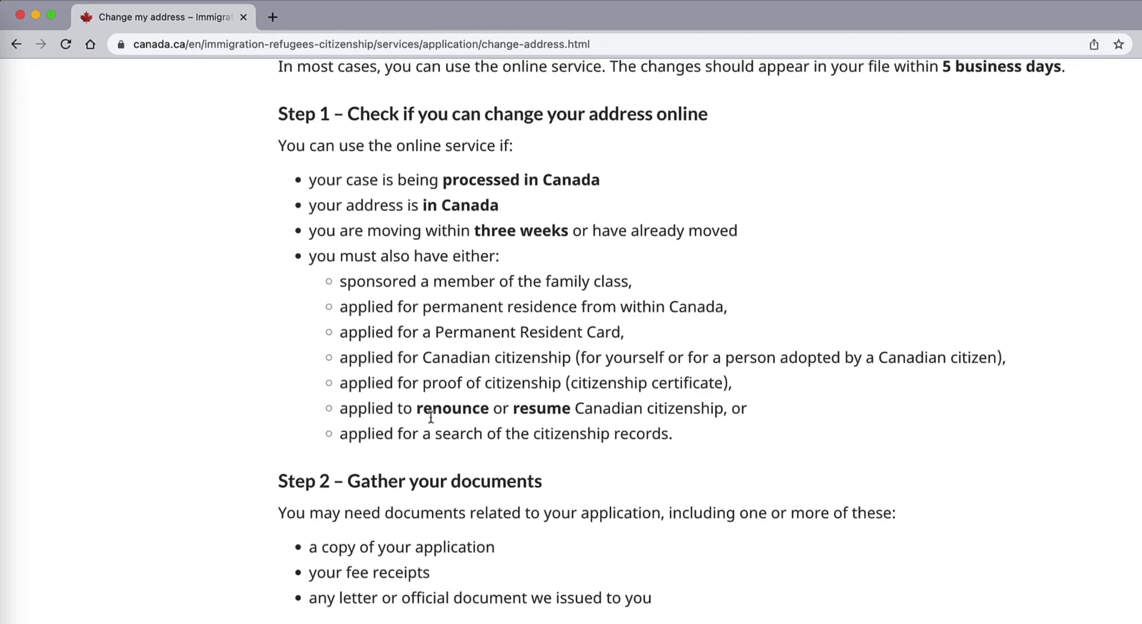
scroll(476, 416, "down", 1)
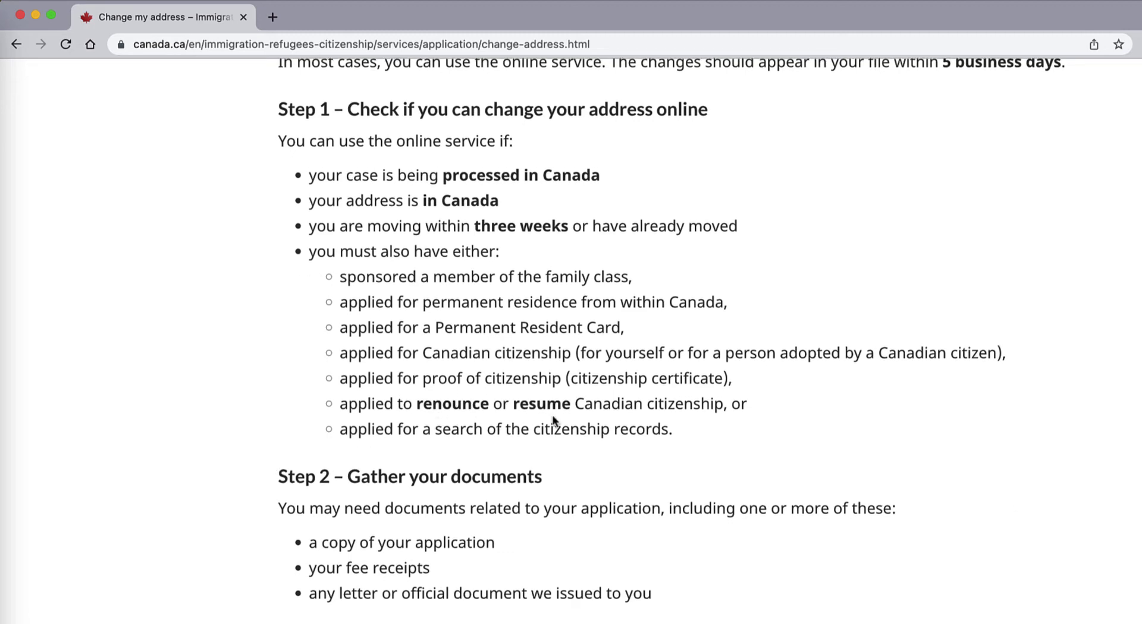
scroll(375, 434, "up", 1)
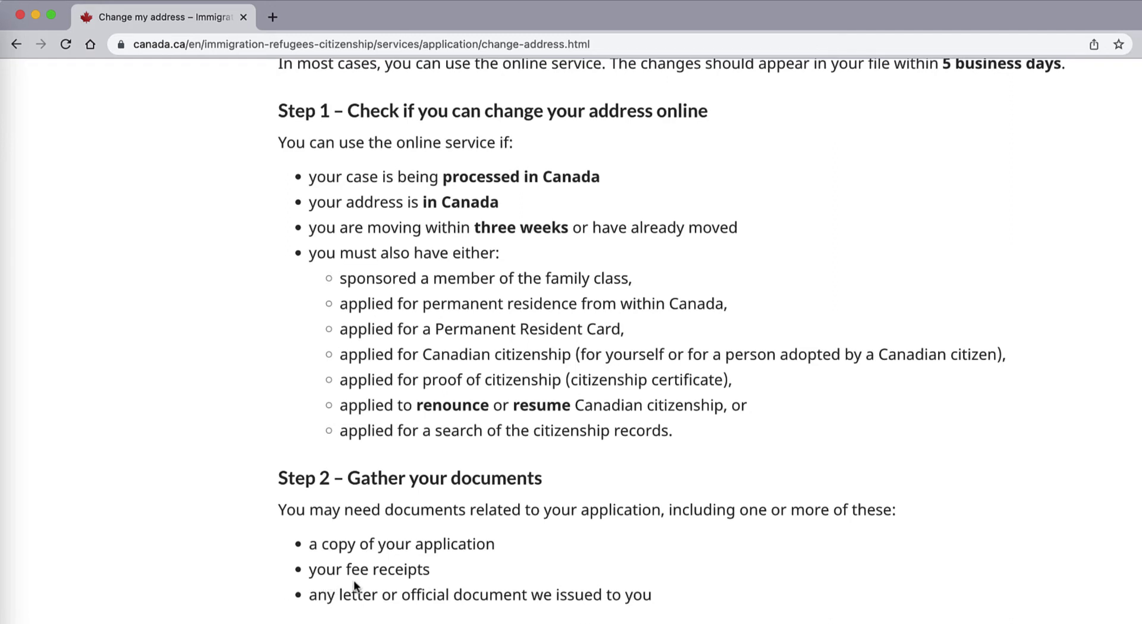
scroll(339, 599, "up", 1)
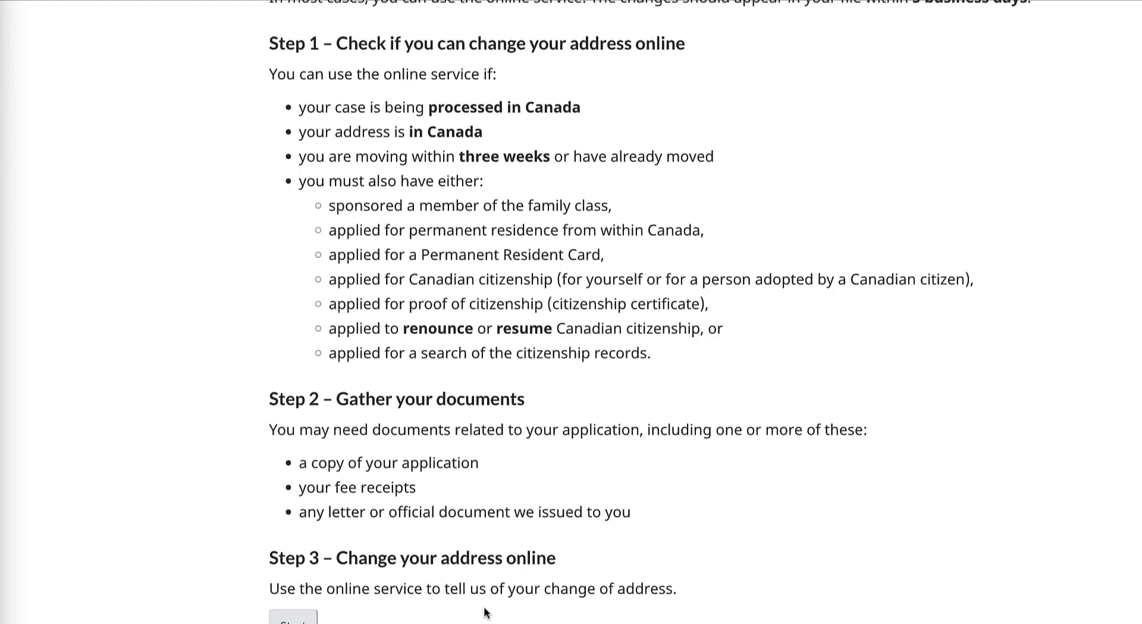
scroll(485, 611, "down", 5)
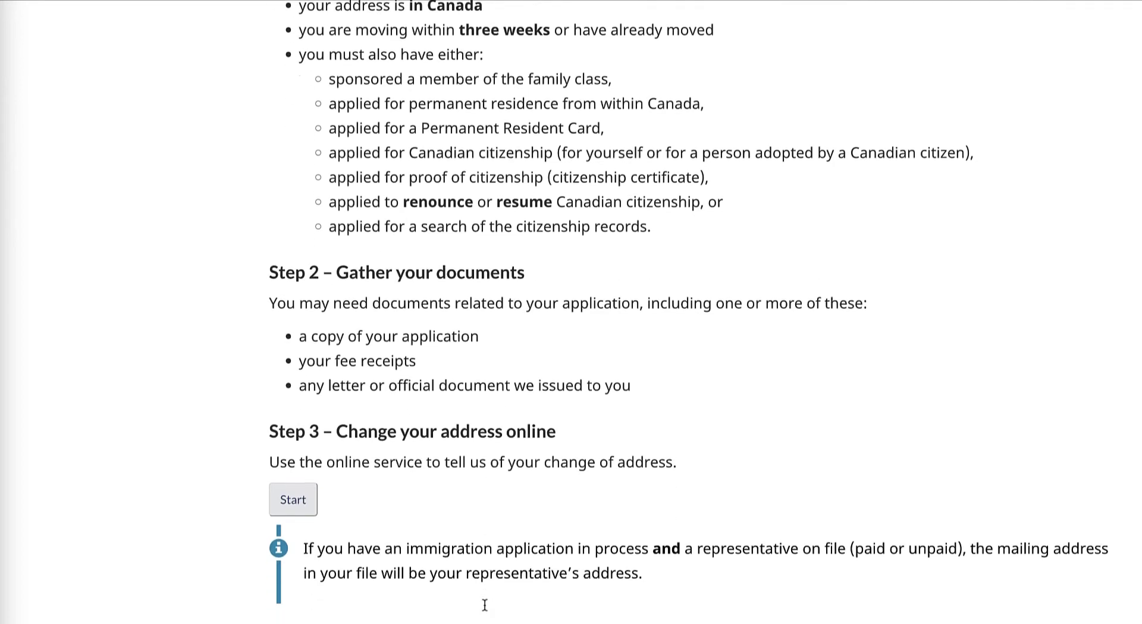
scroll(487, 606, "down", 2)
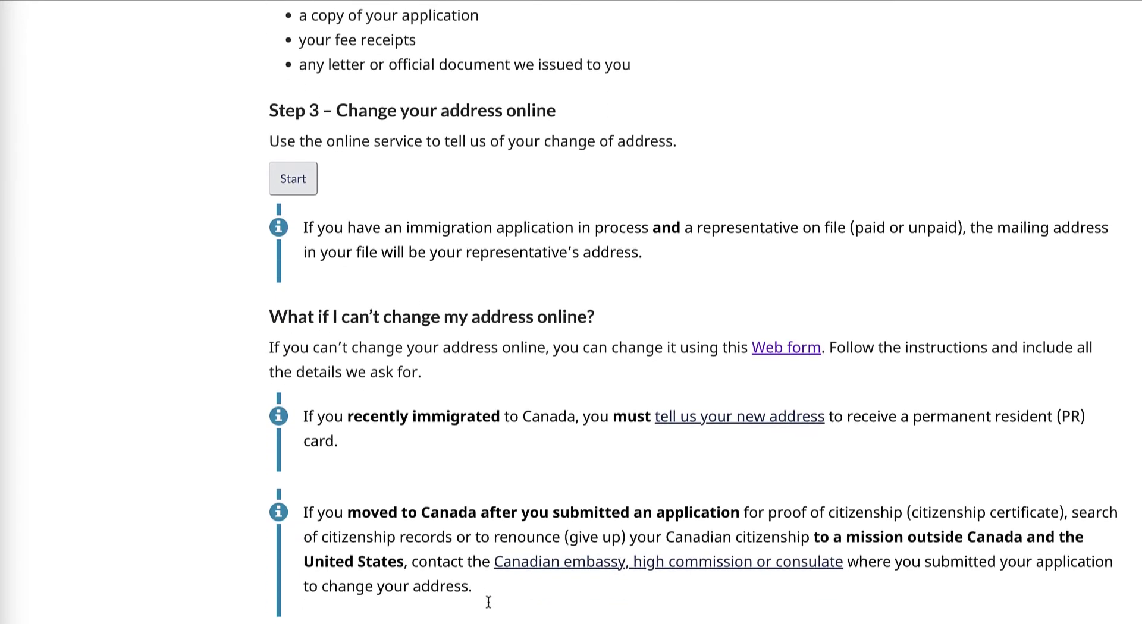
scroll(492, 606, "down", 2)
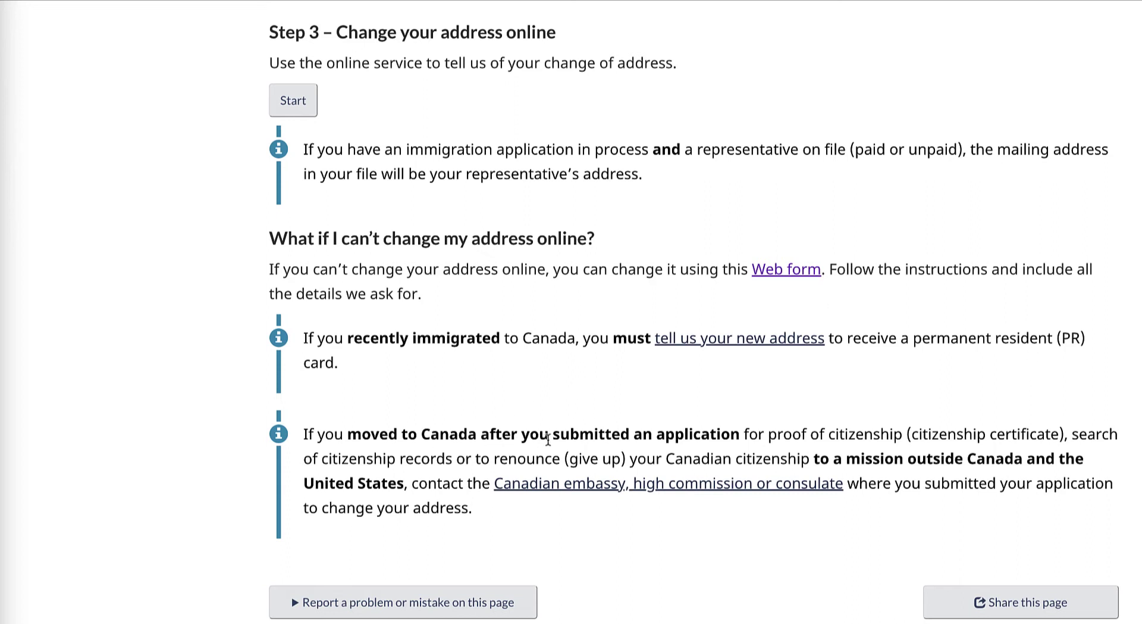
scroll(549, 440, "down", 1)
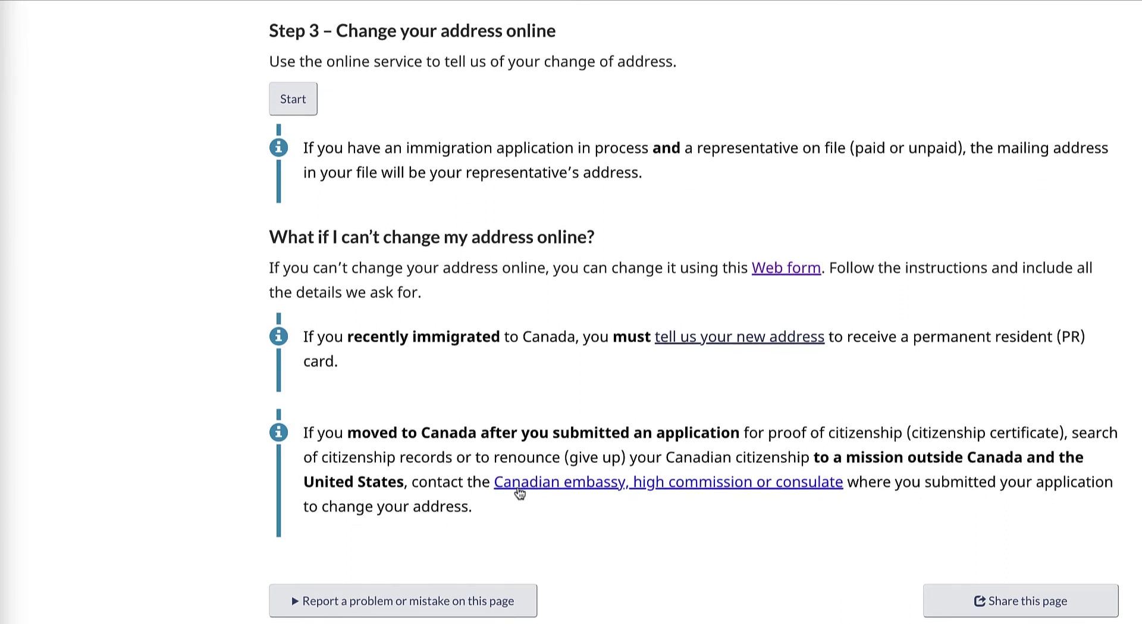
scroll(517, 492, "down", 1)
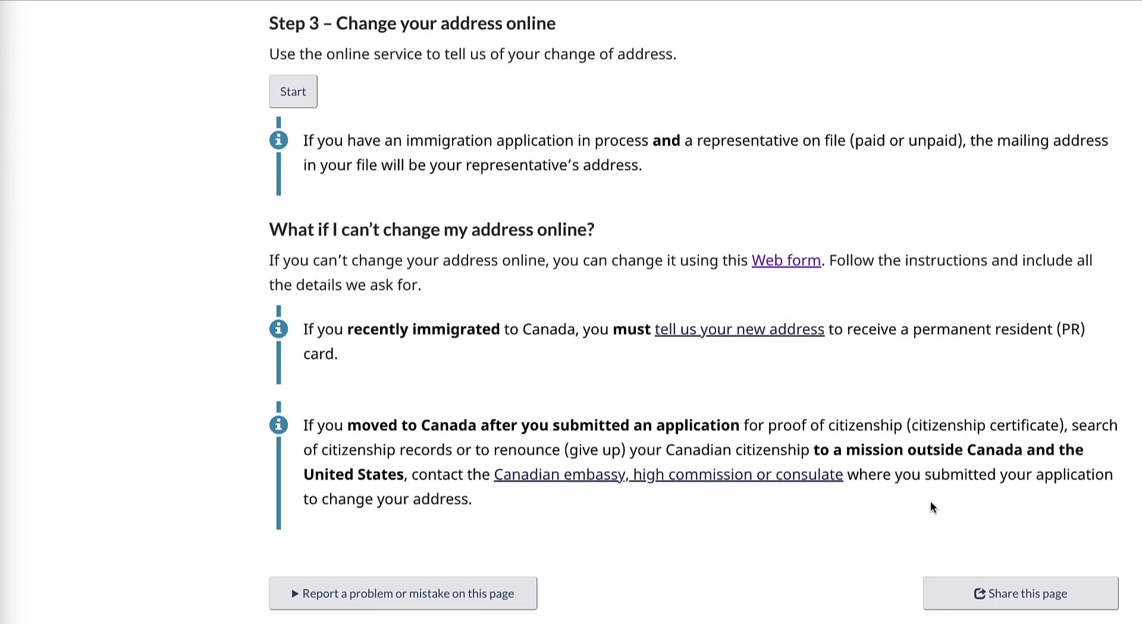
Start the online change of address service, agree to its Terms and Conditions and continue to the identification form
left_click(294, 92)
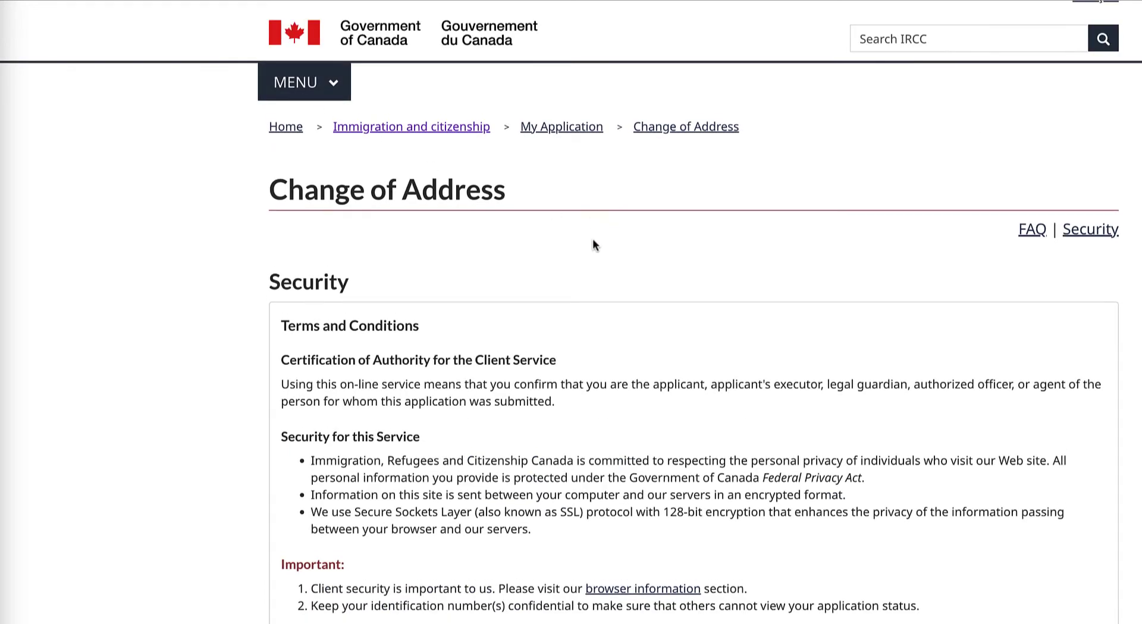
scroll(590, 242, "down", 3)
scroll(590, 243, "down", 2)
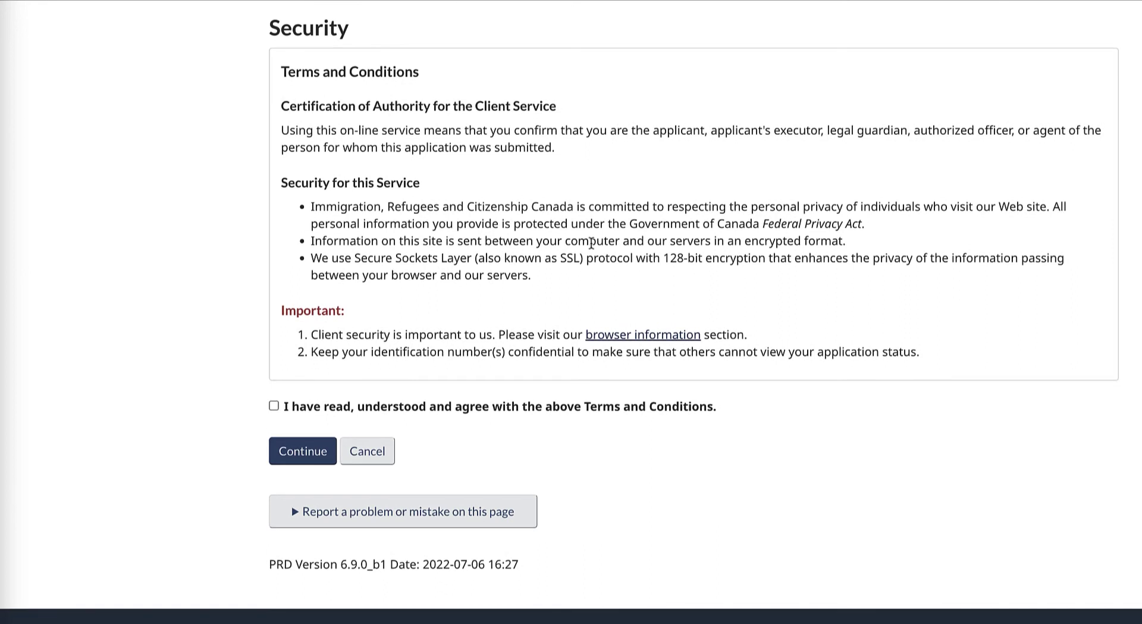
left_click(273, 407)
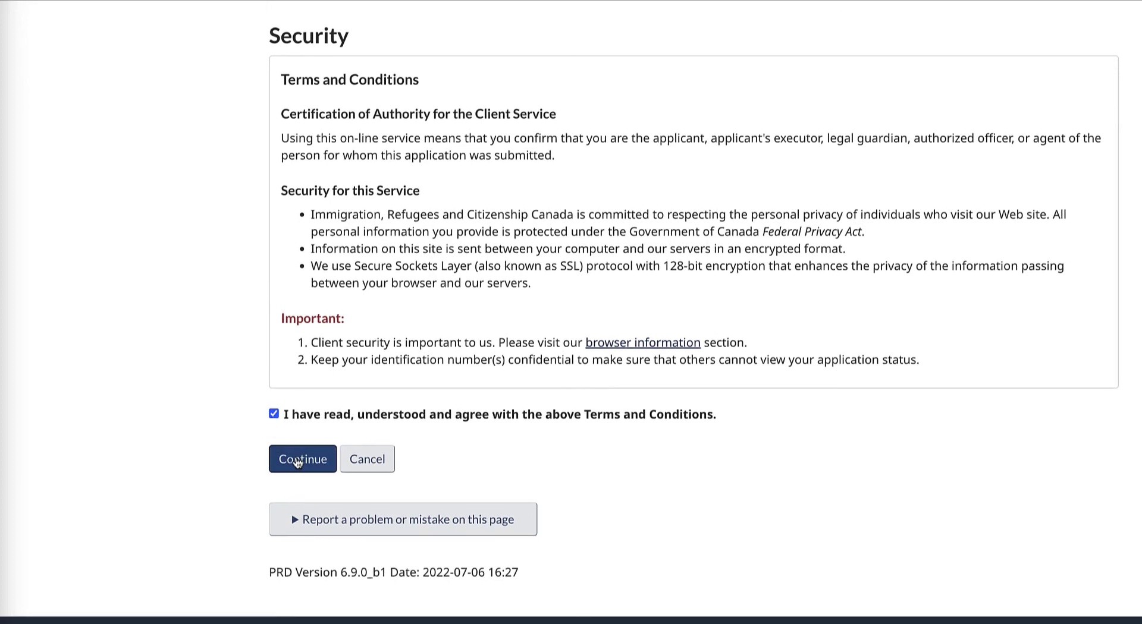
left_click(298, 463)
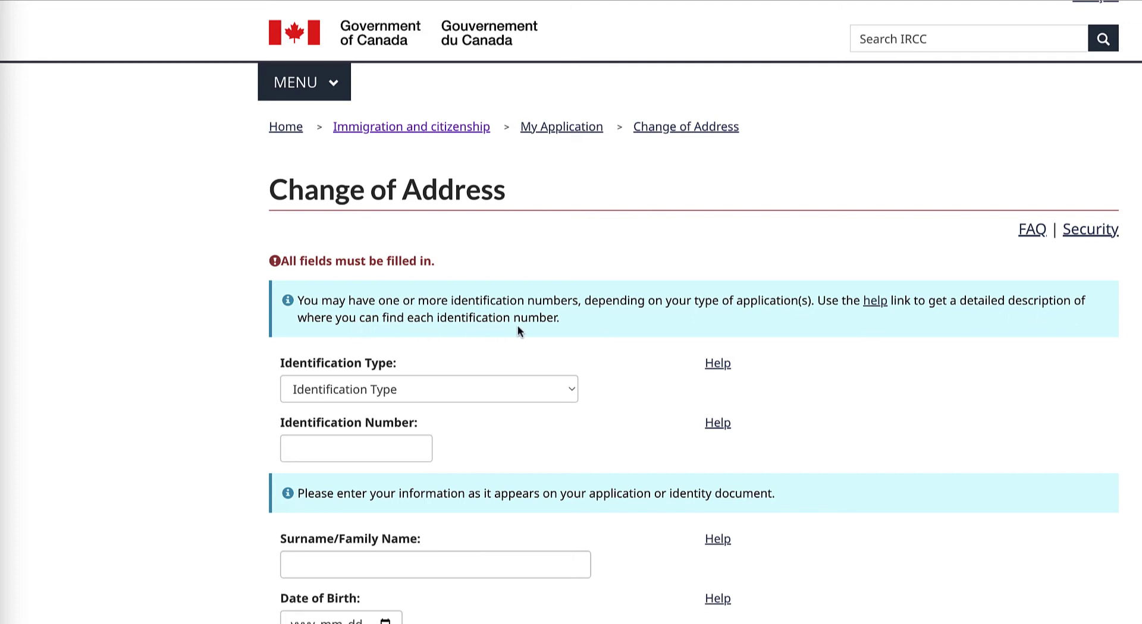
Check the help for Identification Type, then set the type to Client ID Number / Unique Client Identifier
left_click(717, 366)
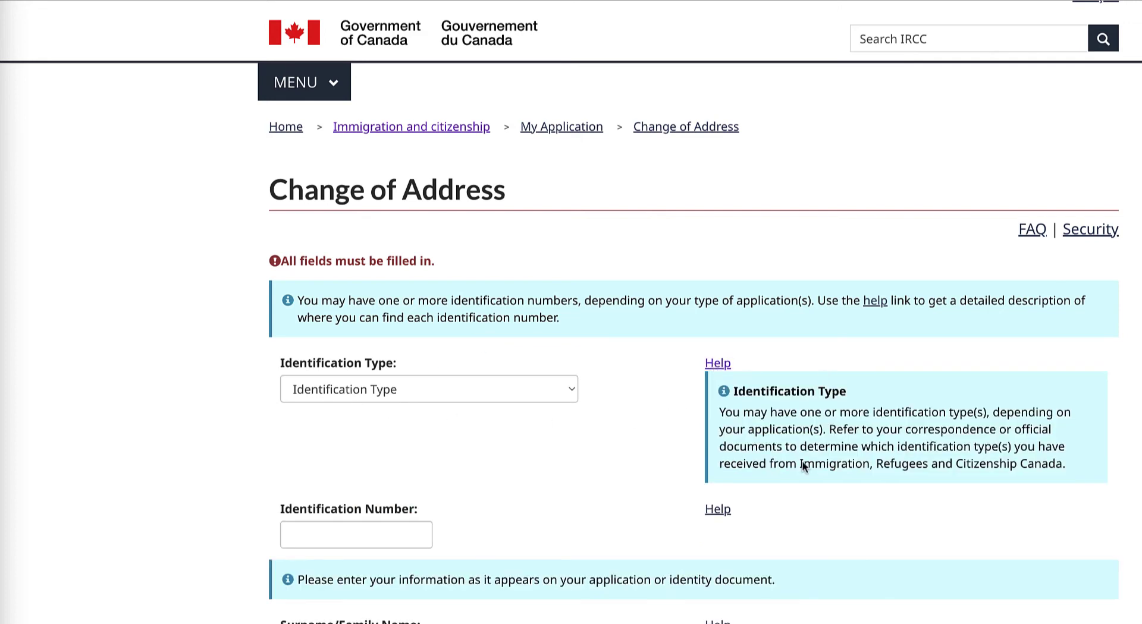
left_click(717, 364)
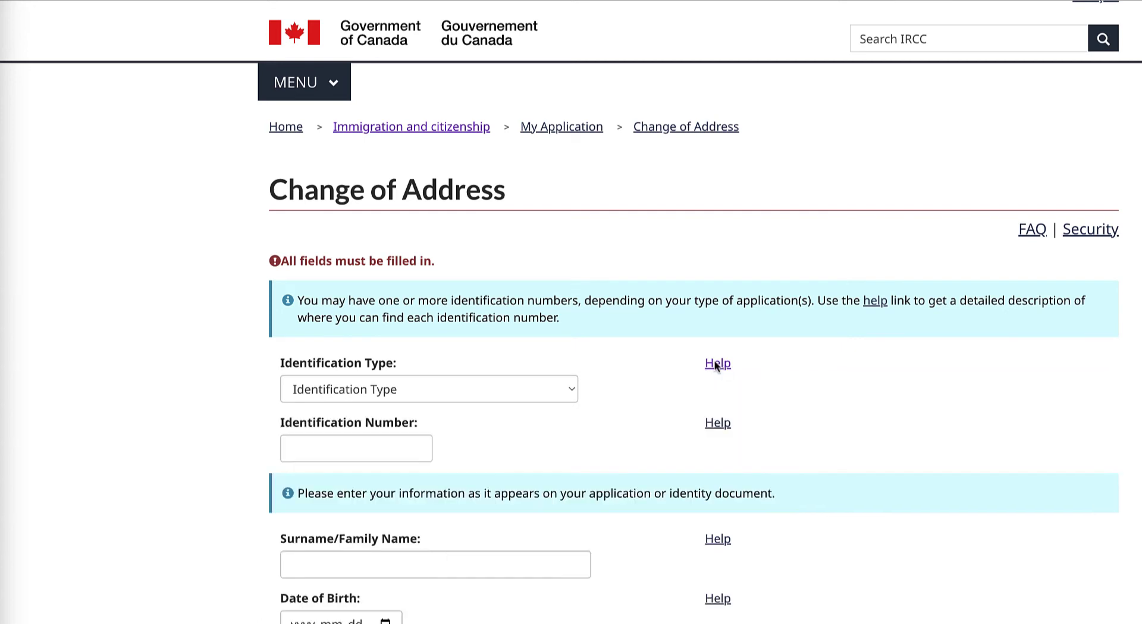
left_click(574, 395)
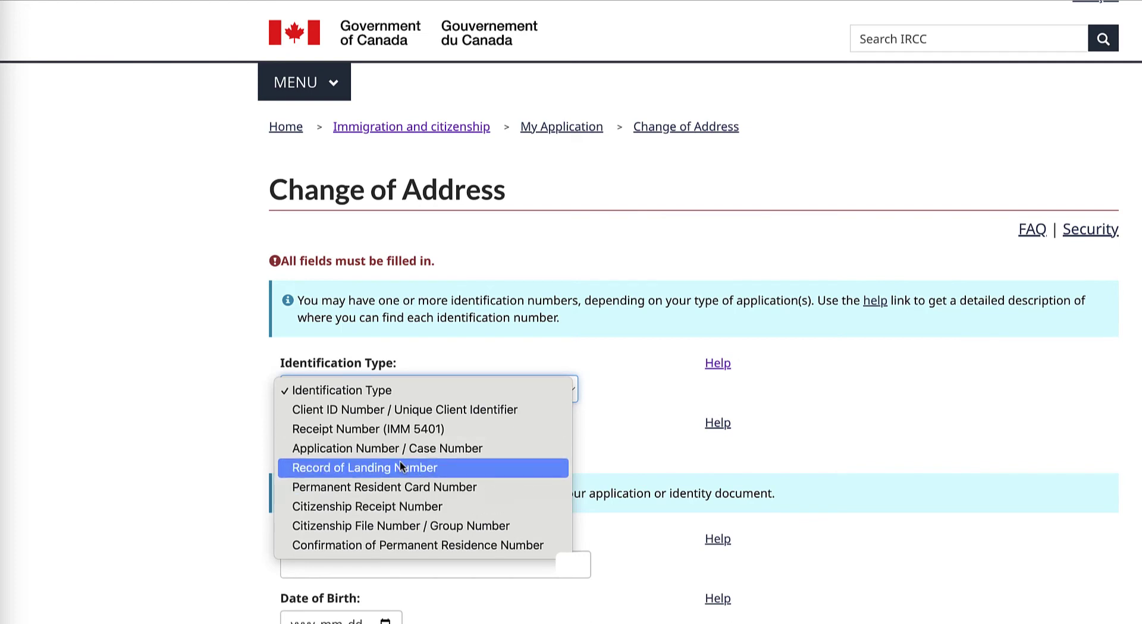
left_click(434, 409)
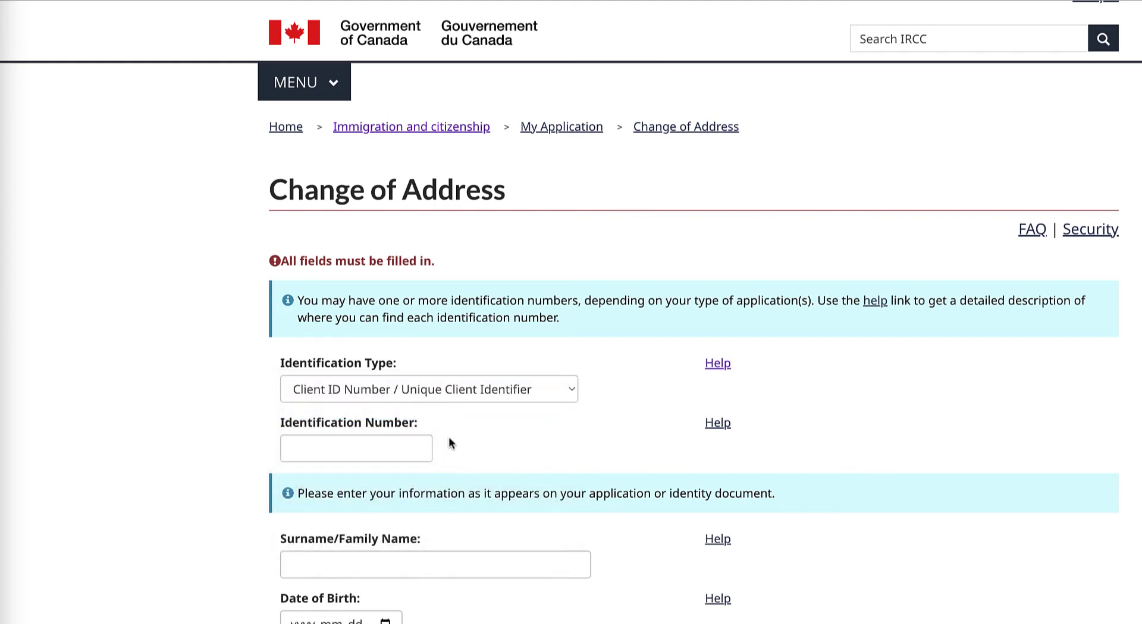
Review the remaining identification fields and look through the country choices for Place of Birth
scroll(453, 443, "down", 3)
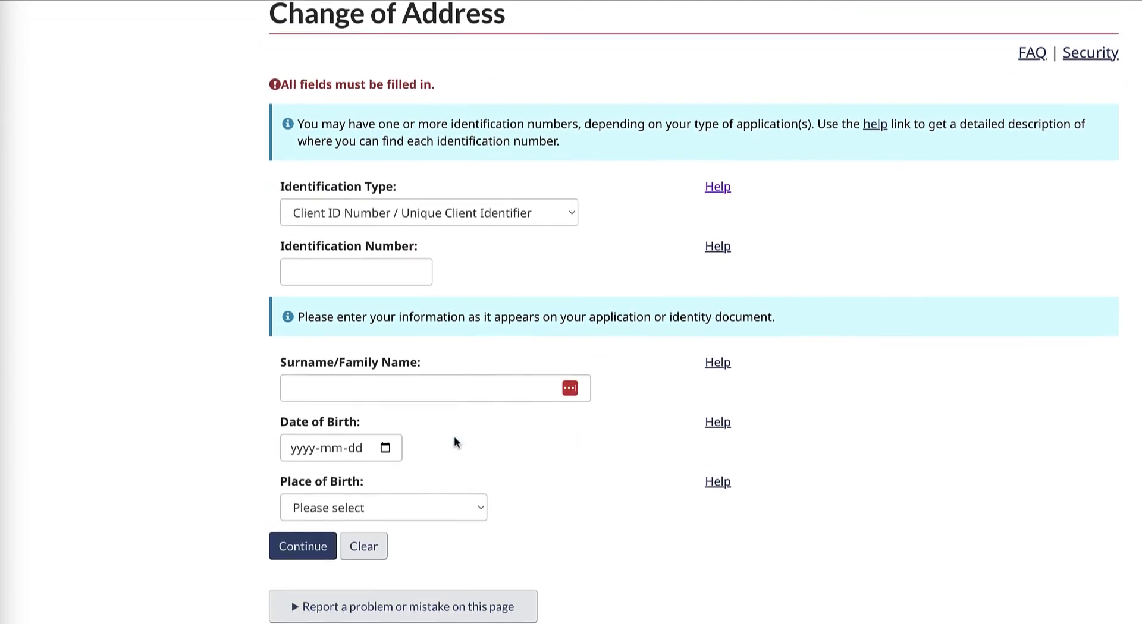
scroll(454, 437, "down", 2)
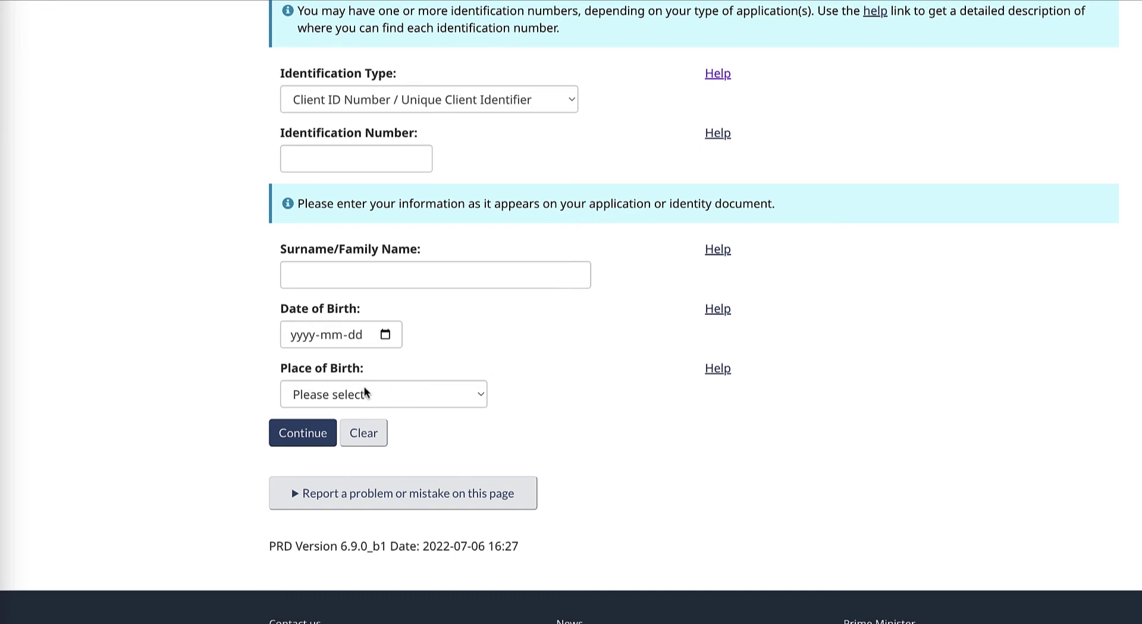
left_click(478, 398)
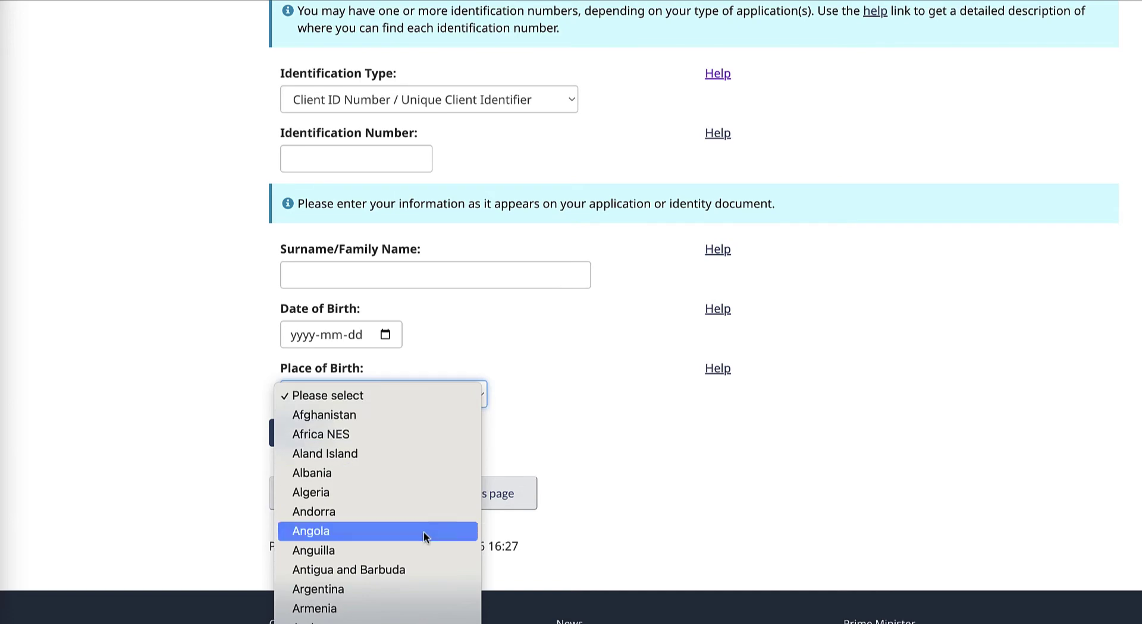
scroll(423, 531, "down", 15)
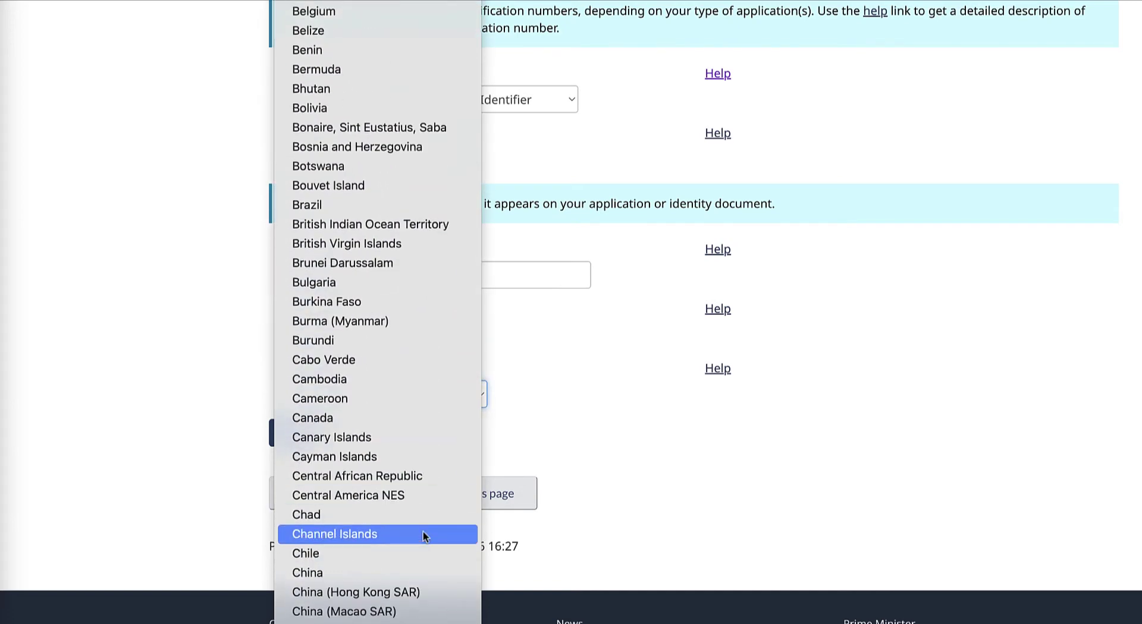
scroll(422, 531, "down", 20)
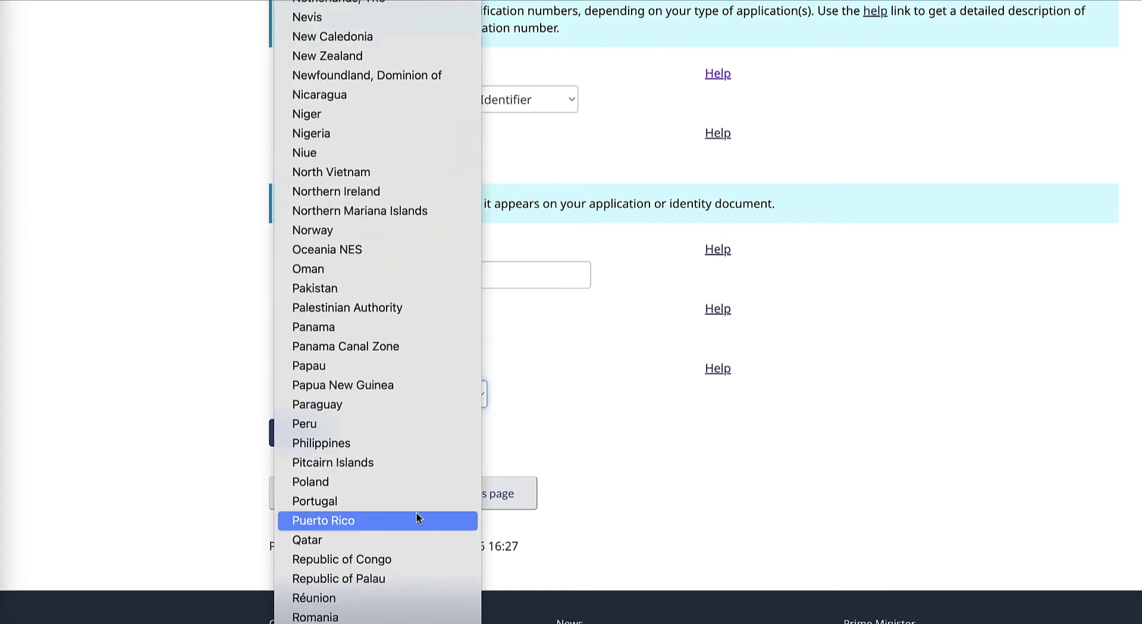
scroll(416, 515, "down", 5)
scroll(416, 515, "down", 2)
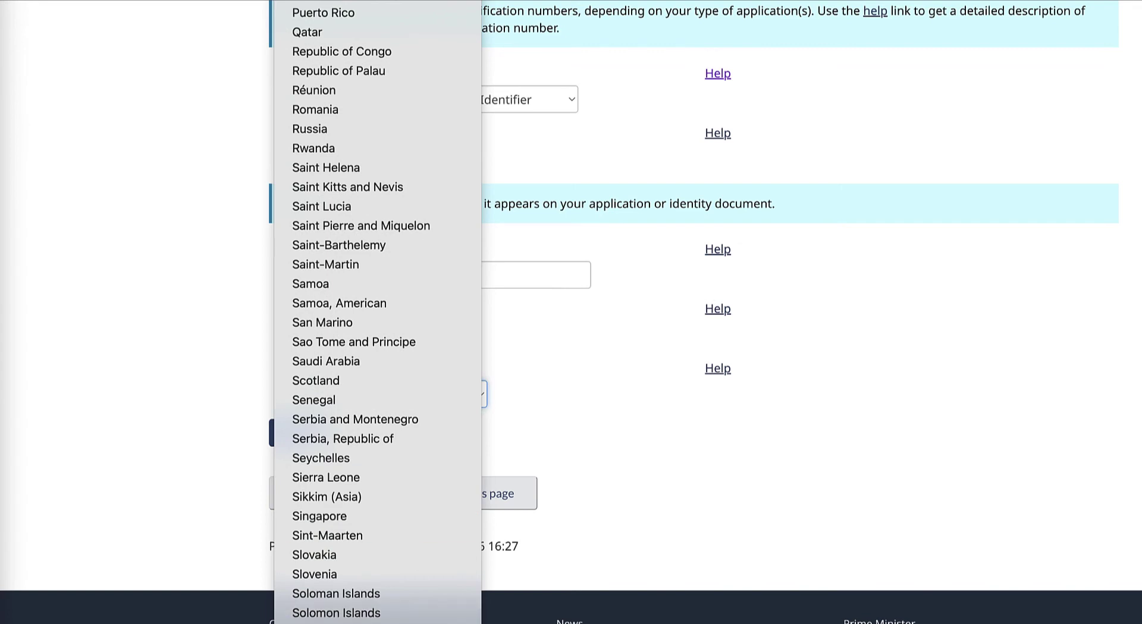
key("Return")
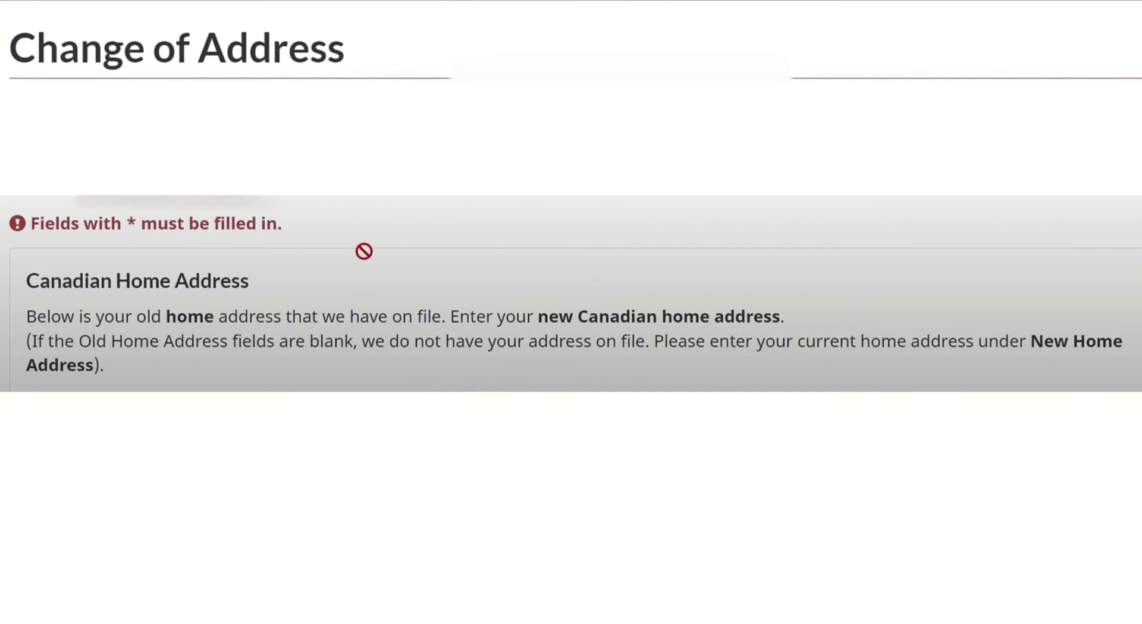
left_click(653, 503)
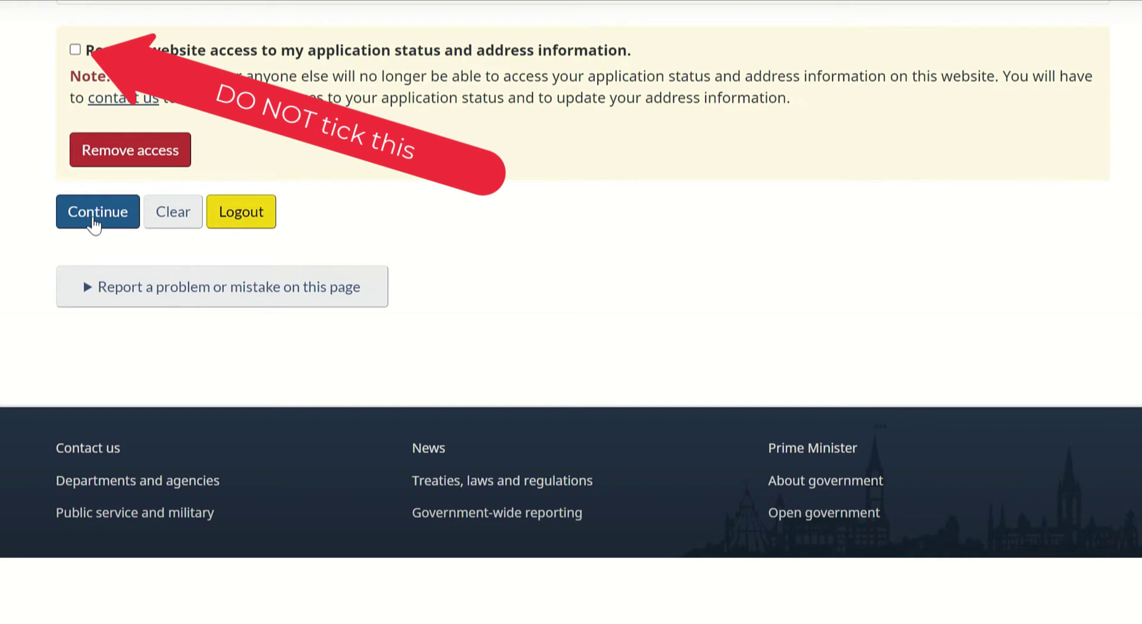
Continue through the address form without removing website access or adding another person, review the new address details, and resubmit the identification form
left_click(94, 220)
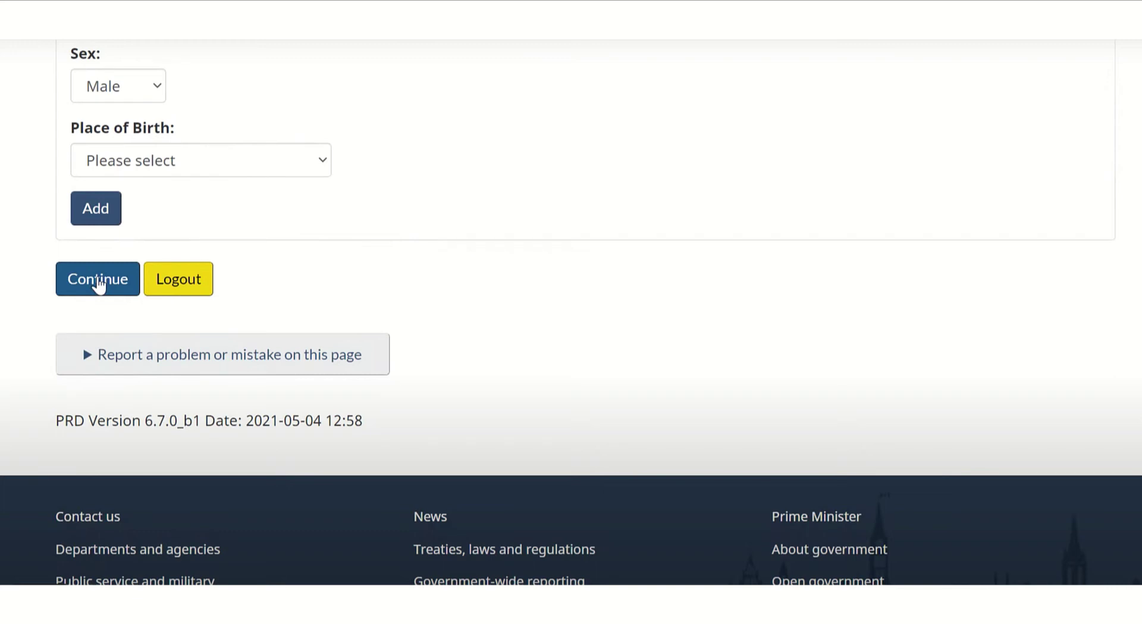
left_click(98, 283)
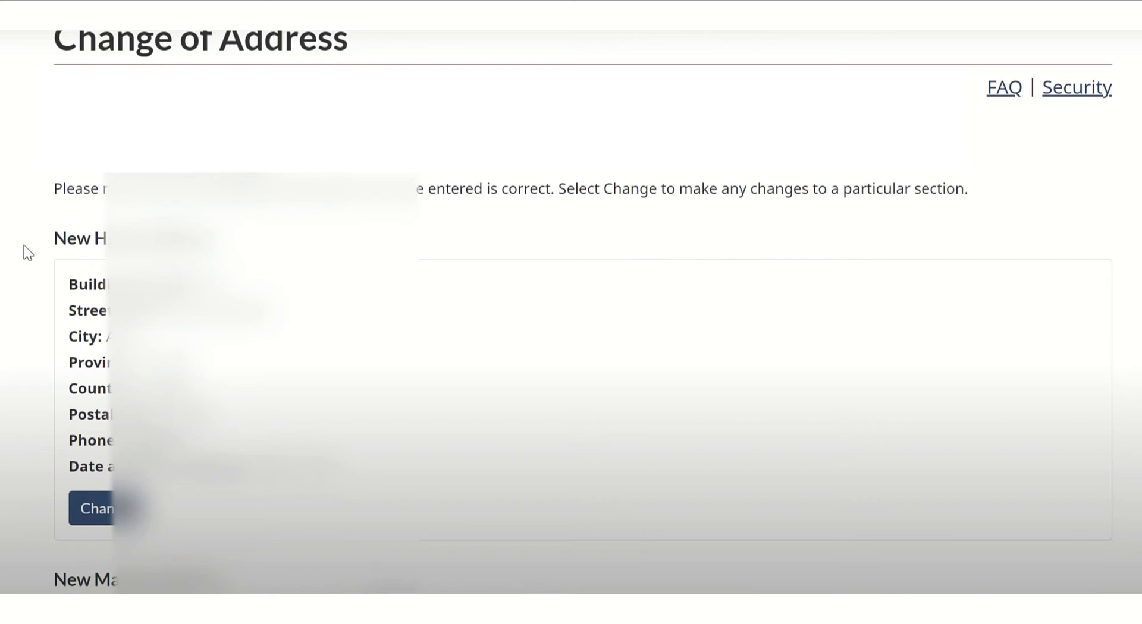
scroll(24, 245, "down", 12)
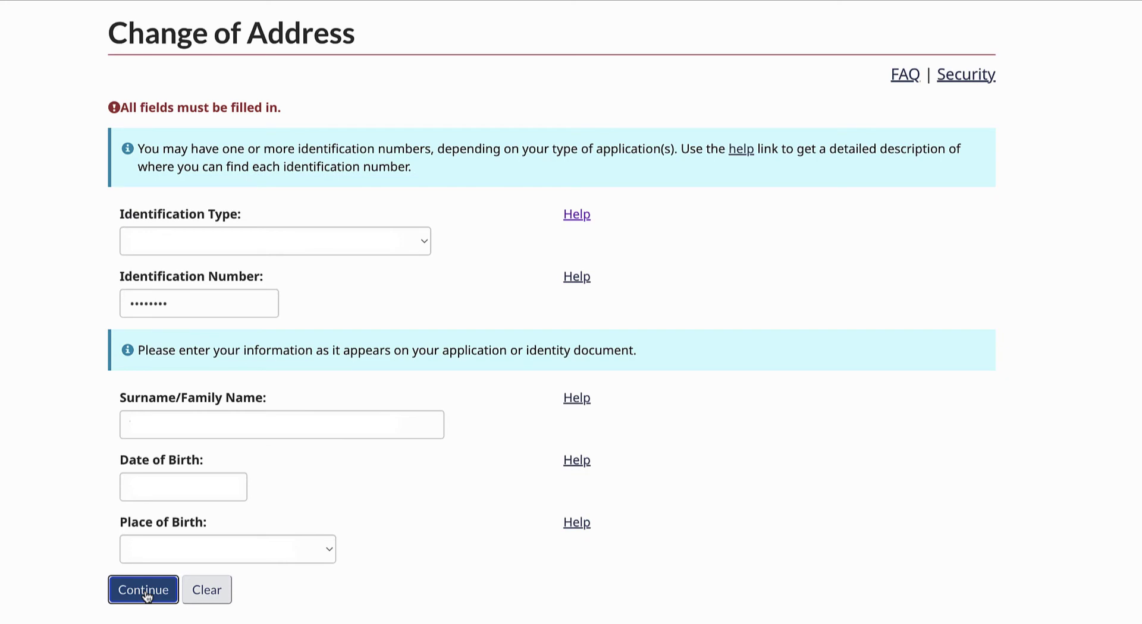
left_click(144, 591)
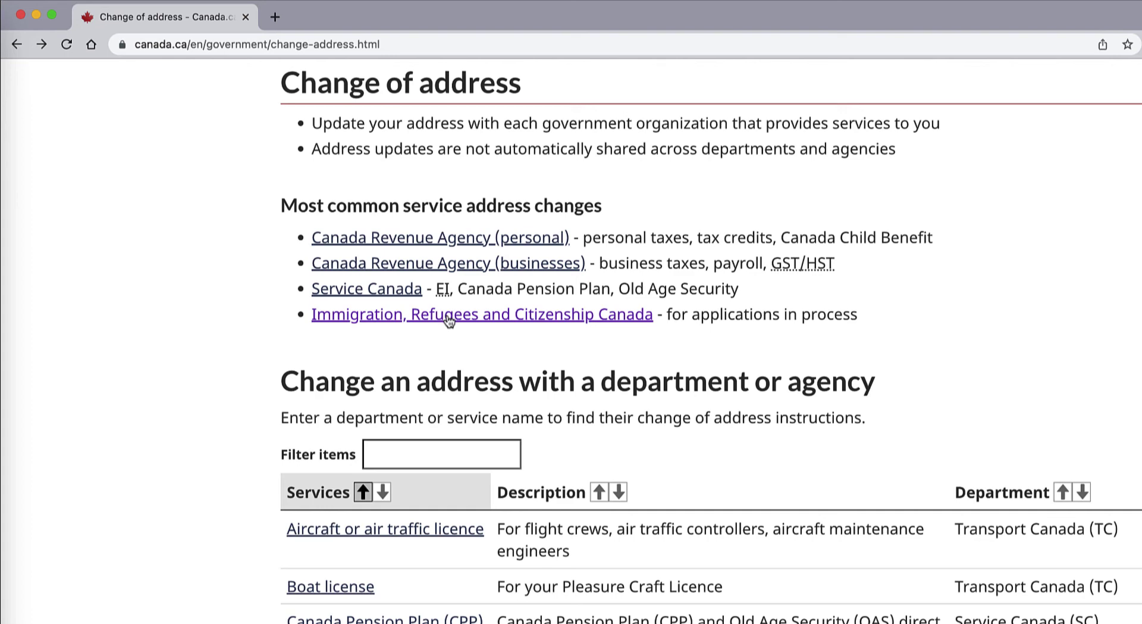
Open the Immigration, Refugees and Citizenship Canada change of address instructions and choose In Canada as the place of application
left_click(449, 321)
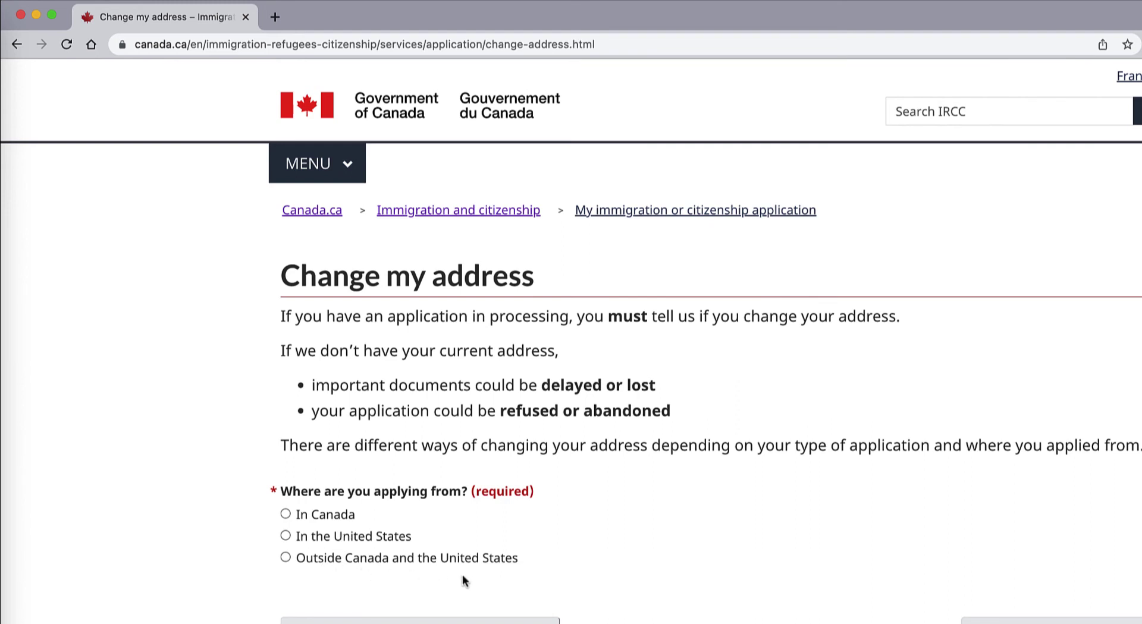
left_click(285, 515)
scroll(376, 534, "down", 4)
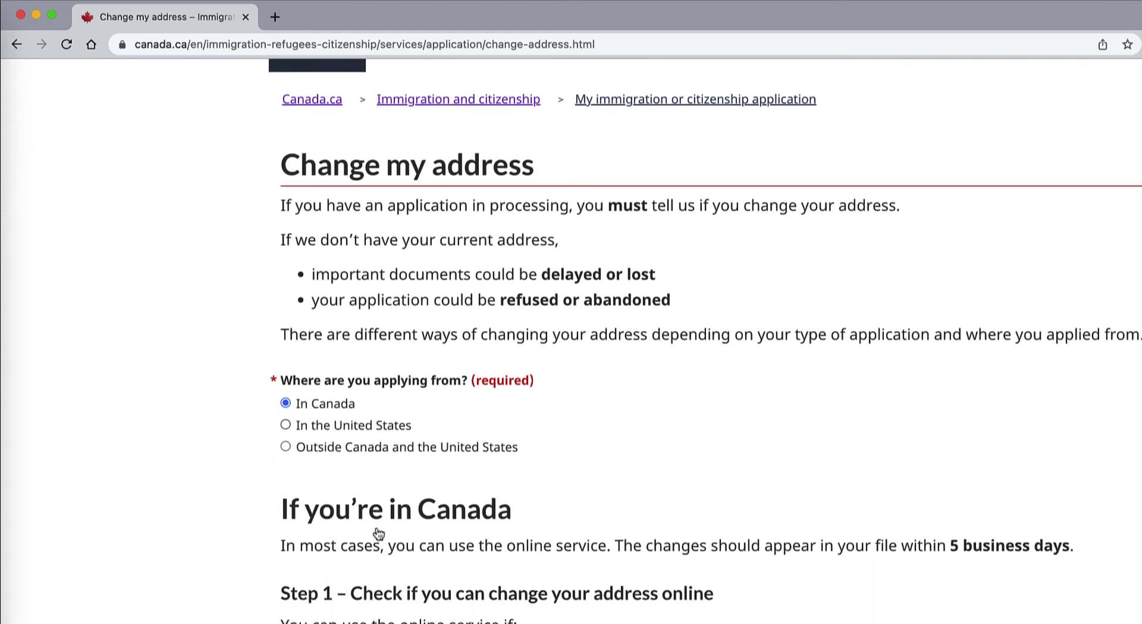
Read through the online eligibility conditions, required documents, the note about representatives, and the options when the address cannot be changed online
scroll(377, 533, "down", 5)
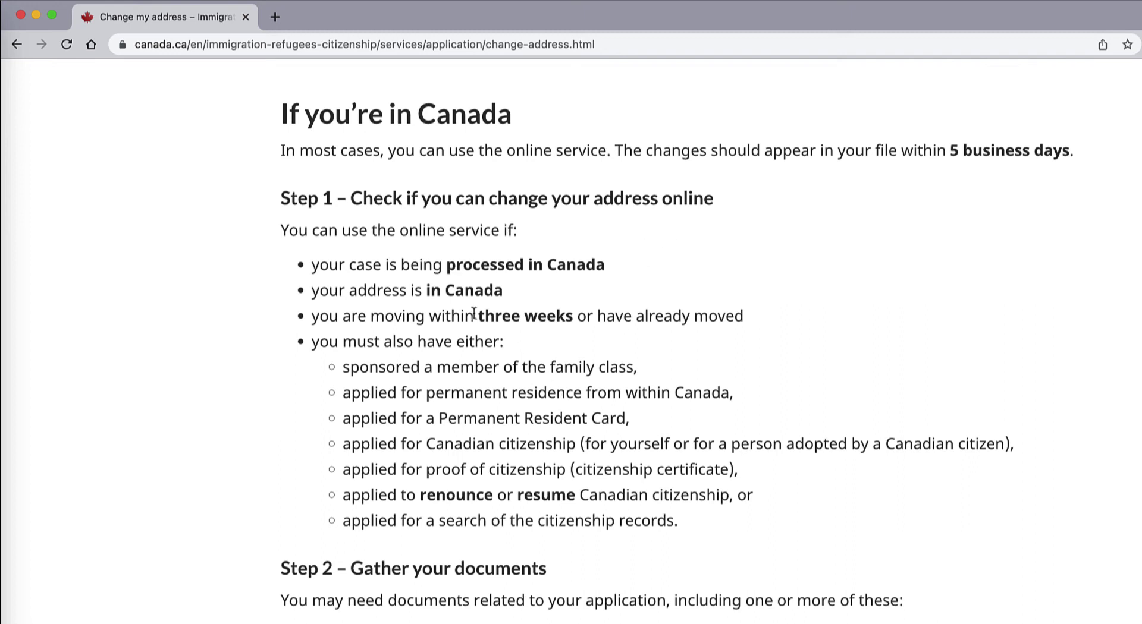
scroll(552, 460, "down", 1)
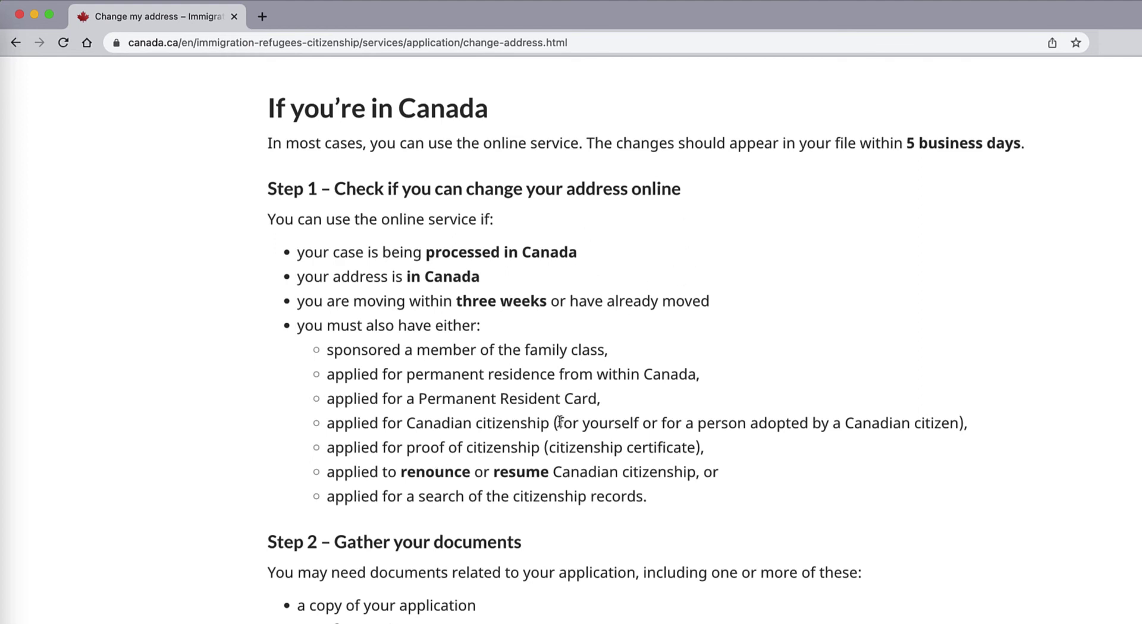
scroll(559, 421, "down", 3)
scroll(559, 421, "down", 8)
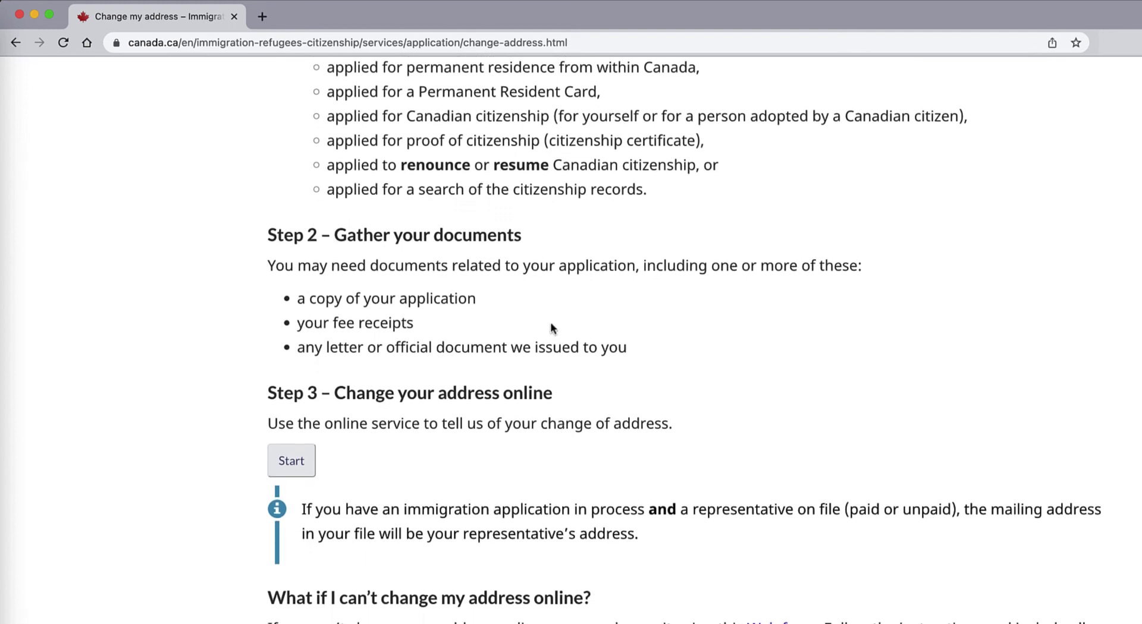
scroll(551, 322, "down", 8)
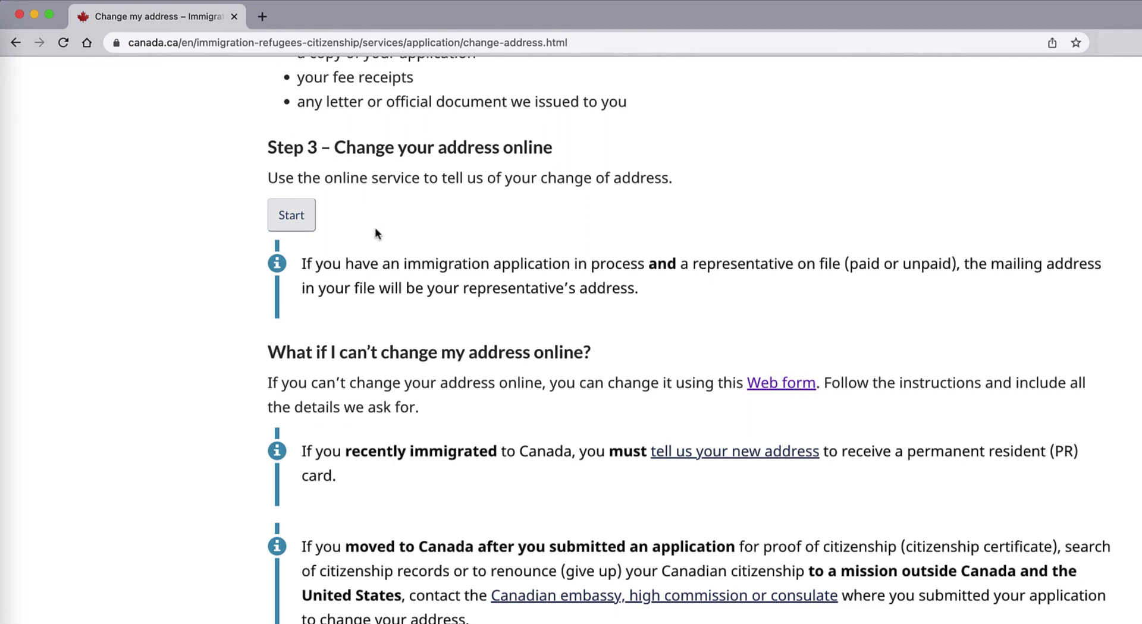
scroll(391, 172, "up", 1)
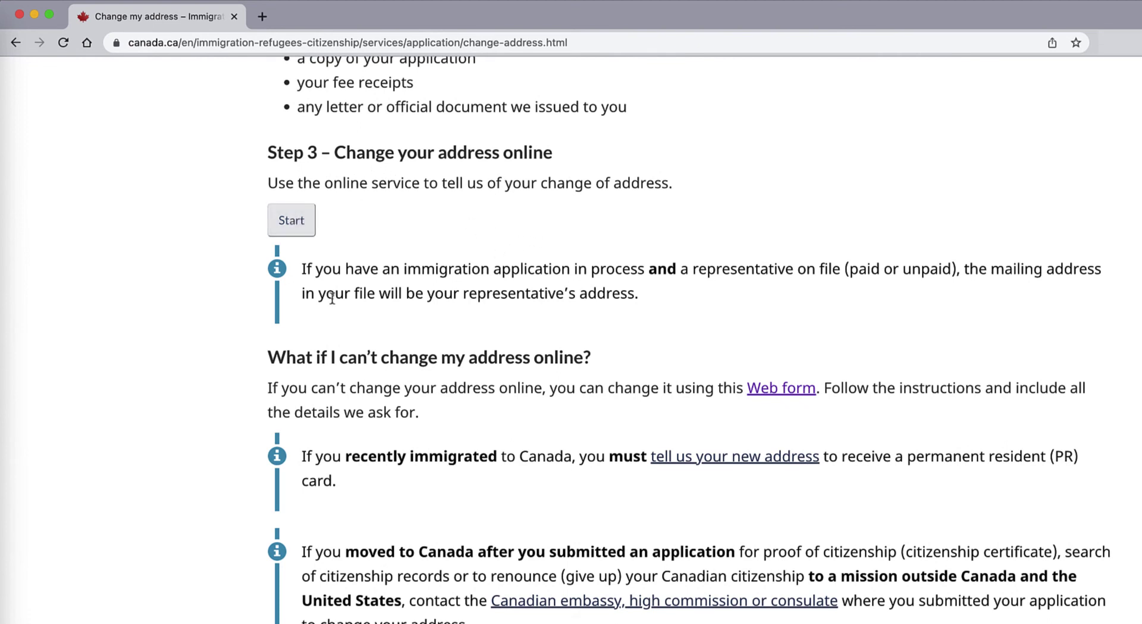
scroll(309, 343, "up", 3)
scroll(331, 380, "down", 3)
scroll(332, 416, "down", 1)
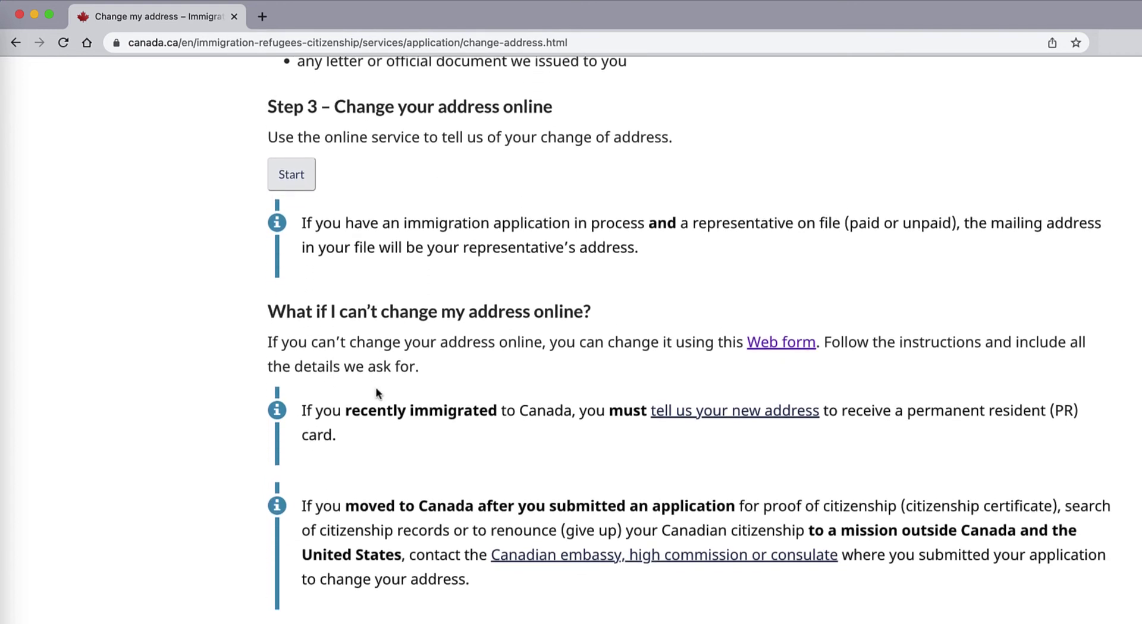
scroll(462, 270, "down", 1)
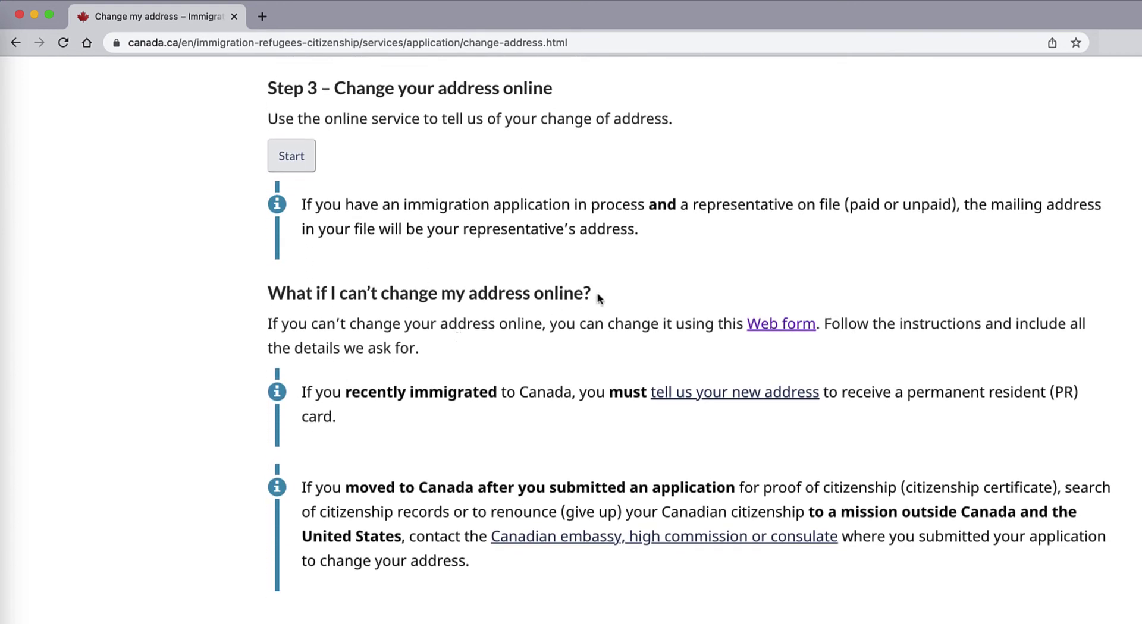
Open the Web form for people who cannot change their address online and review when it may be used
left_click(773, 327)
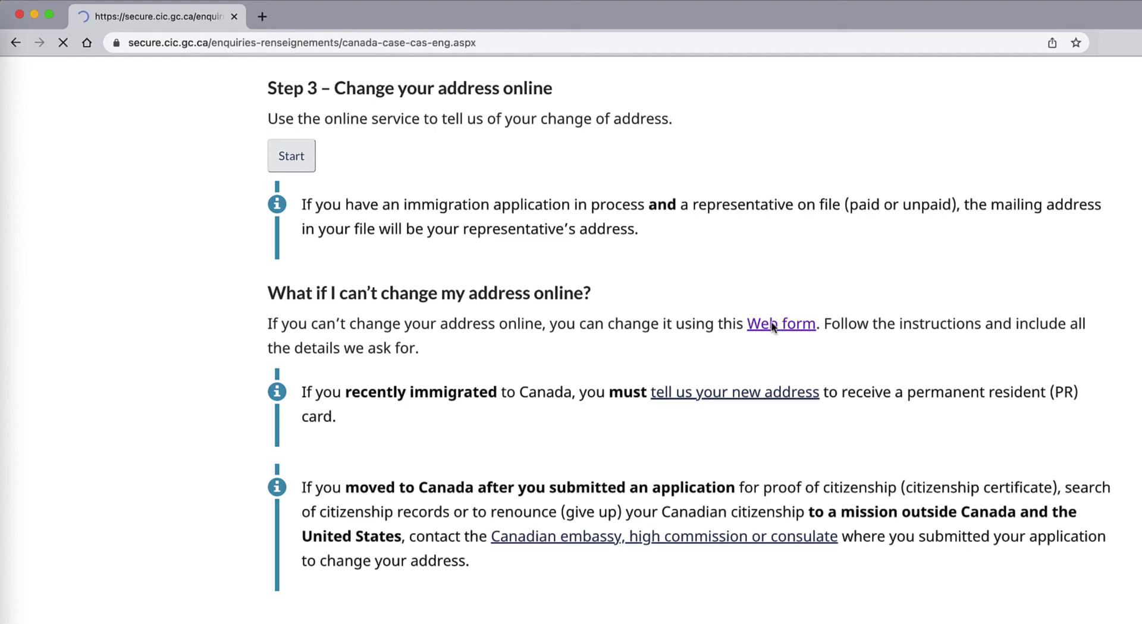
scroll(737, 364, "down", 5)
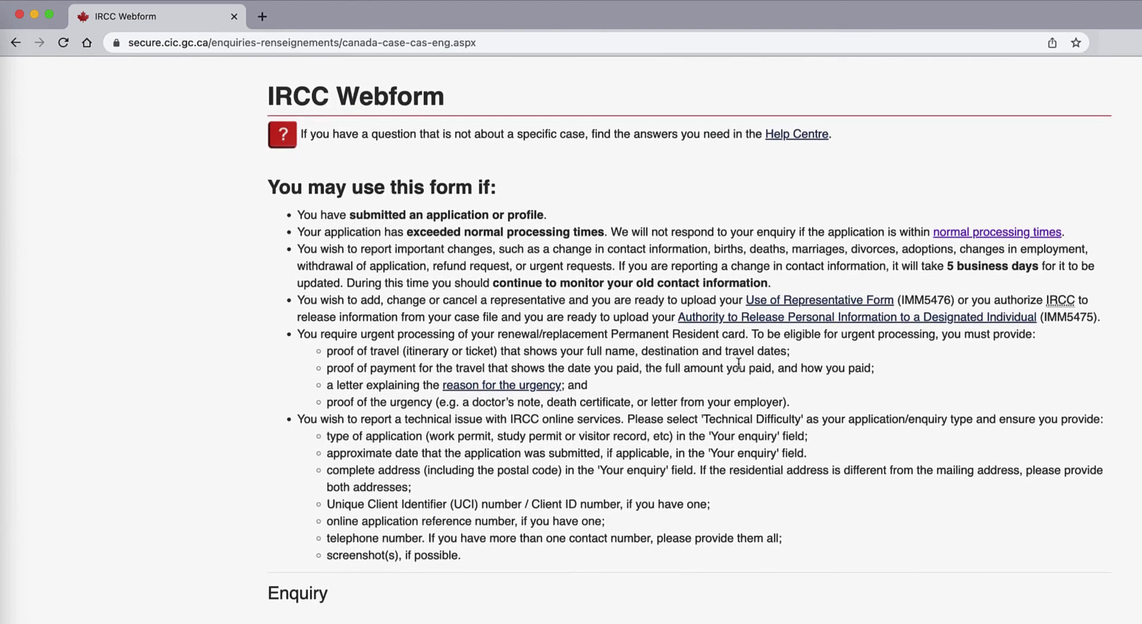
scroll(738, 364, "down", 10)
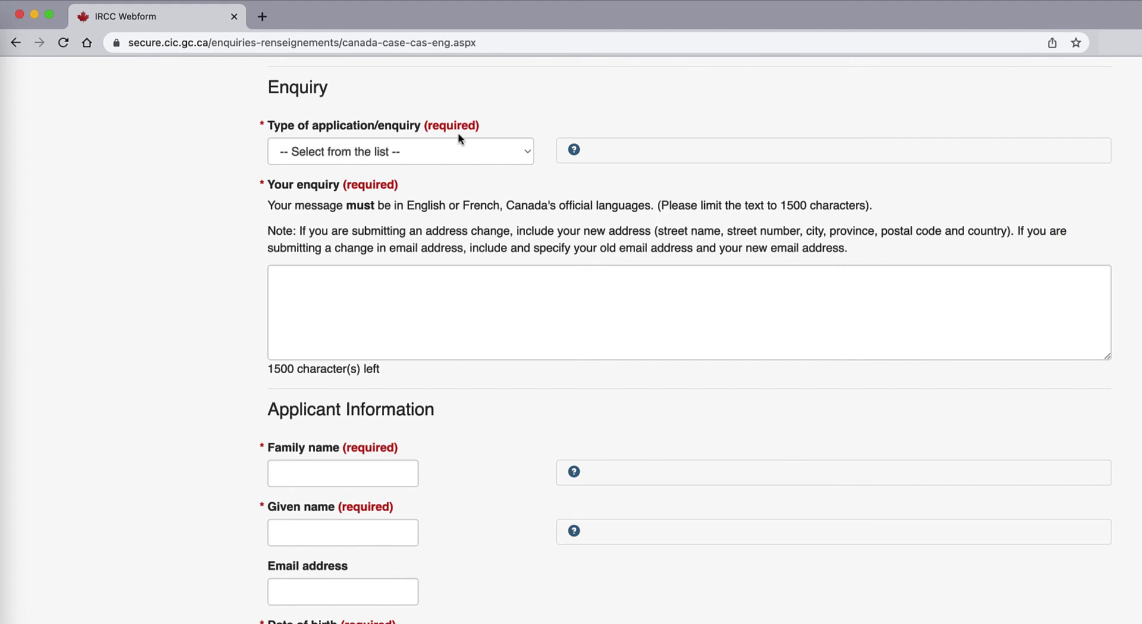
Set the type of application/enquiry to Change of contact information, check its help, and go to the Your enquiry message field
left_click(527, 151)
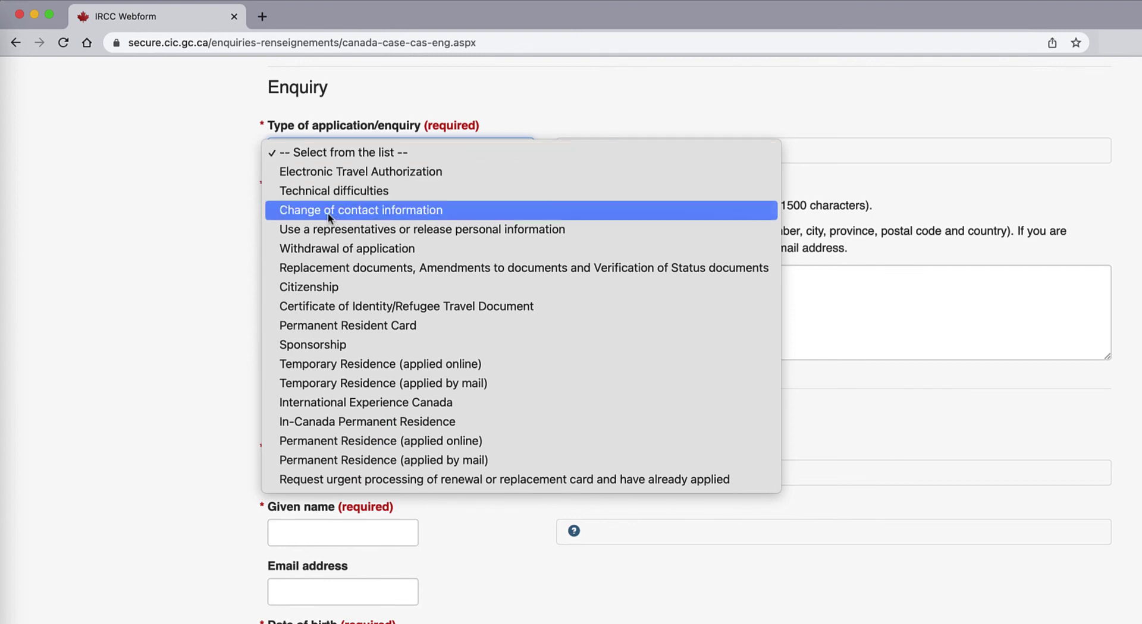
left_click(391, 210)
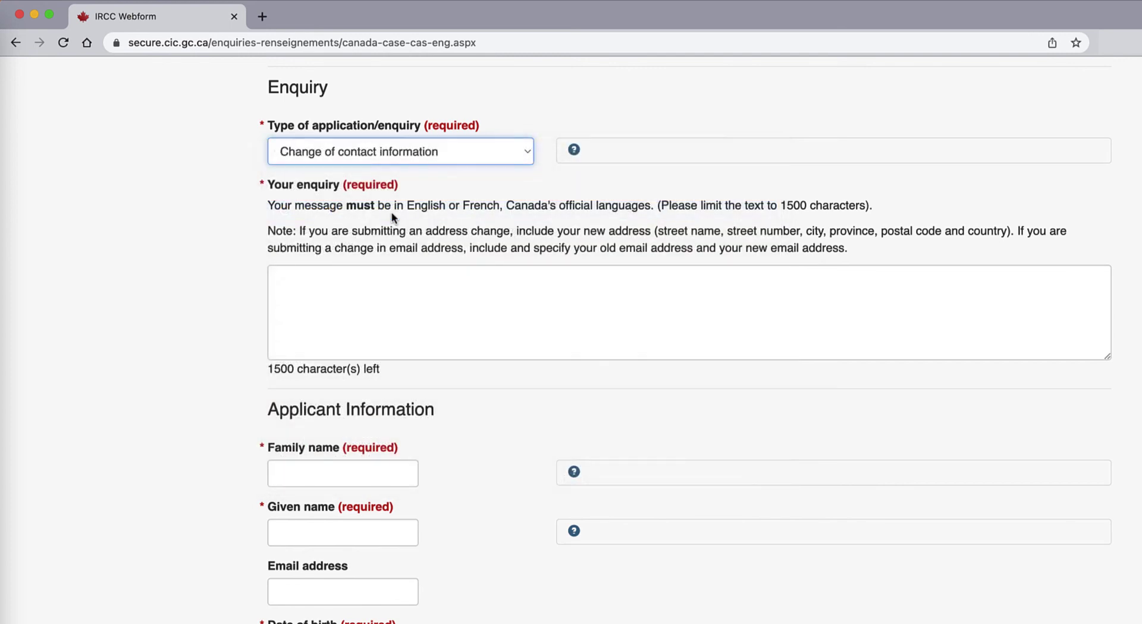
left_click(575, 151)
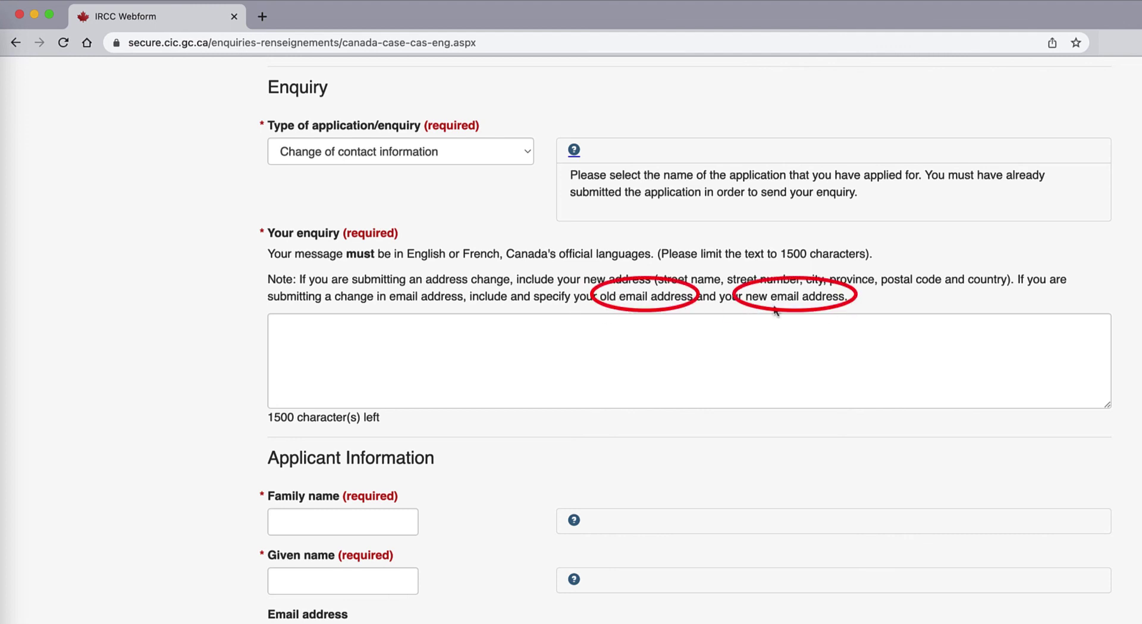
left_click(301, 329)
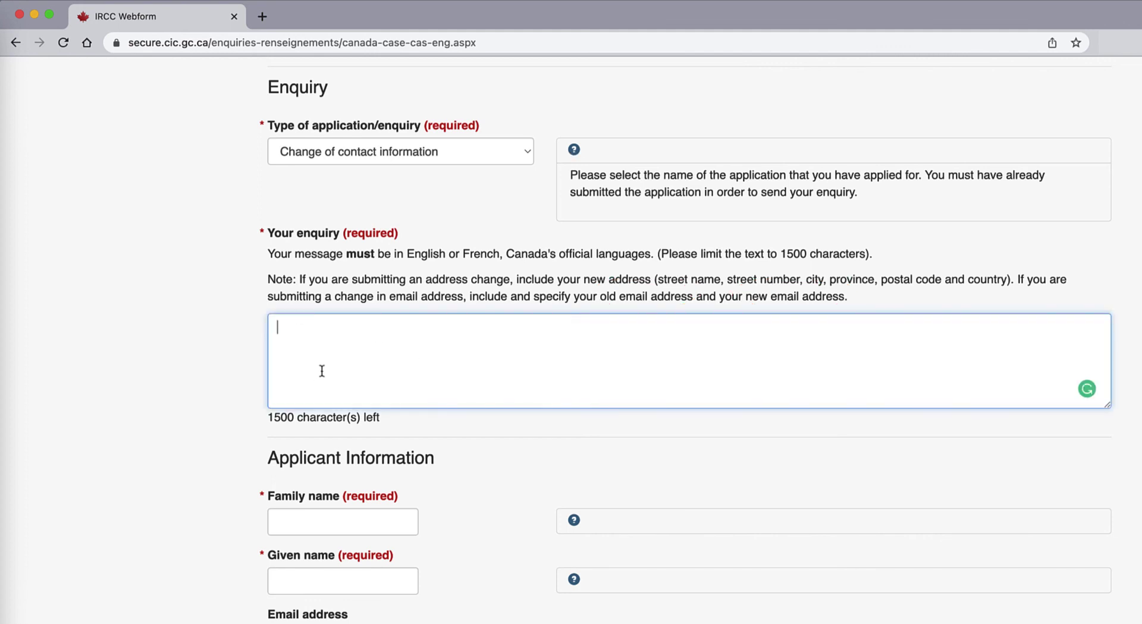
Review the Applicant Information fields, from family name and date of birth to client ID, application and telephone numbers
scroll(322, 372, "down", 3)
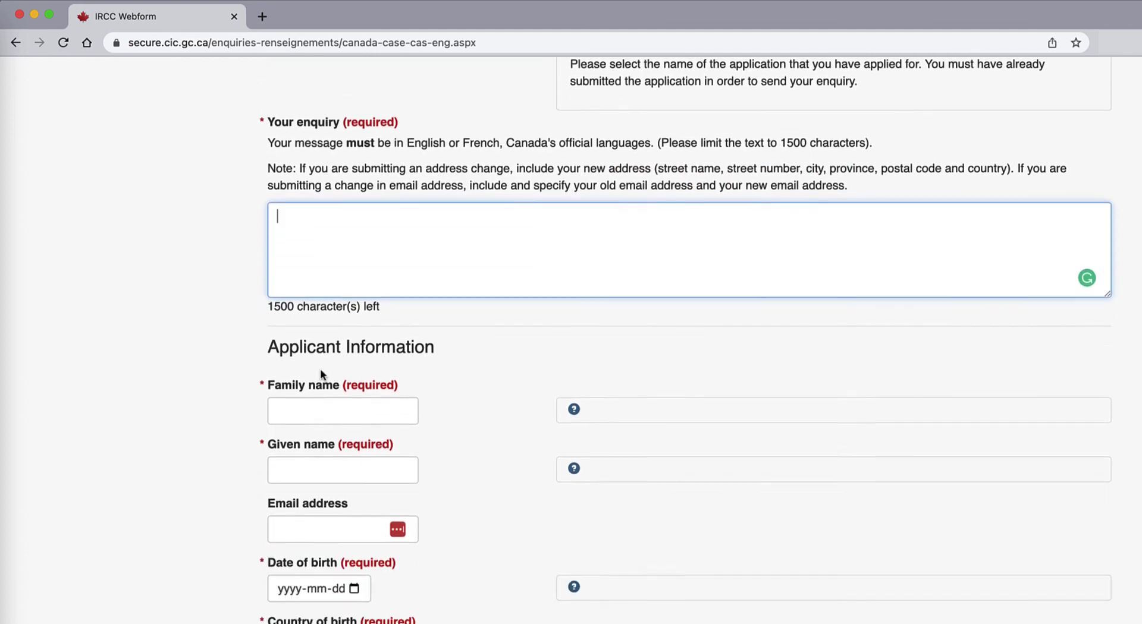
scroll(320, 373, "down", 5)
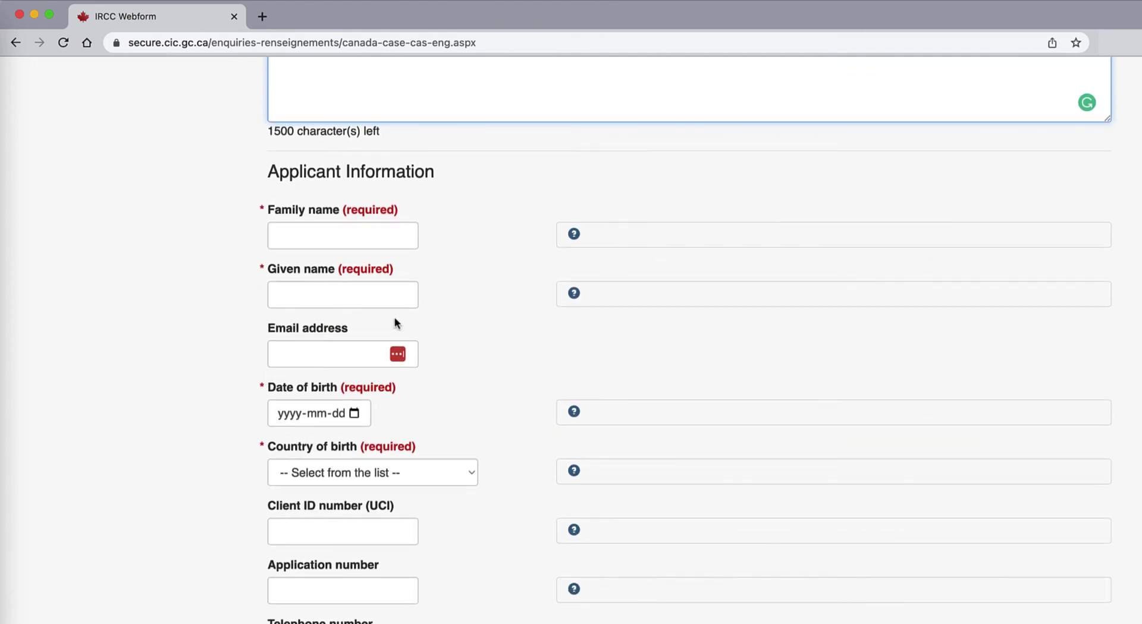
scroll(395, 320, "down", 3)
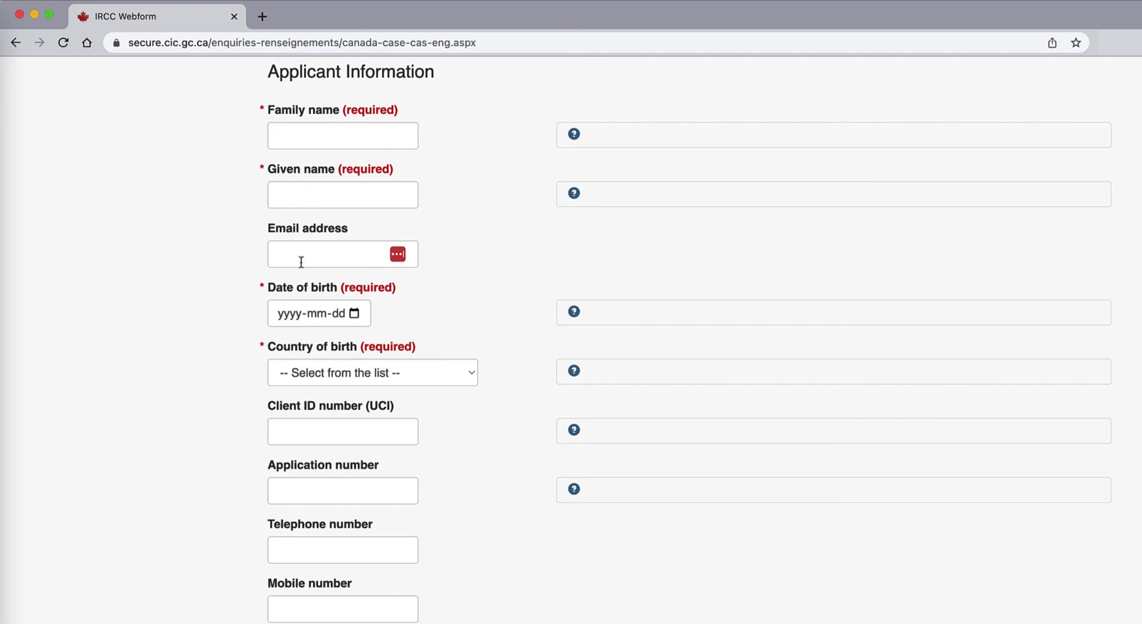
scroll(299, 325, "up", 1)
scroll(301, 326, "down", 2)
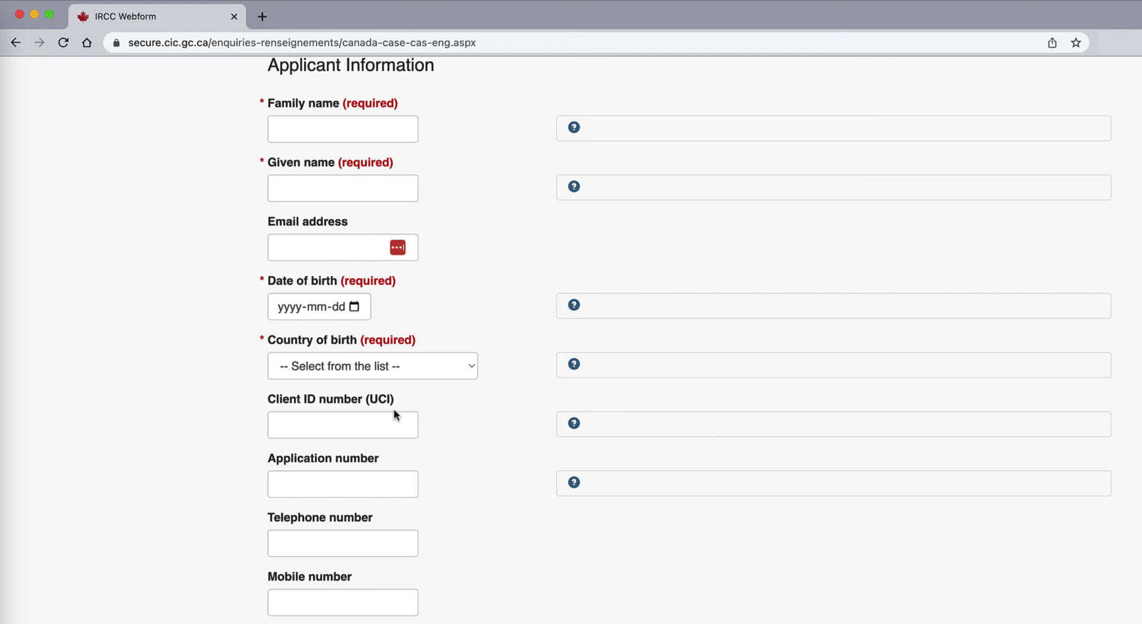
scroll(280, 469, "up", 1)
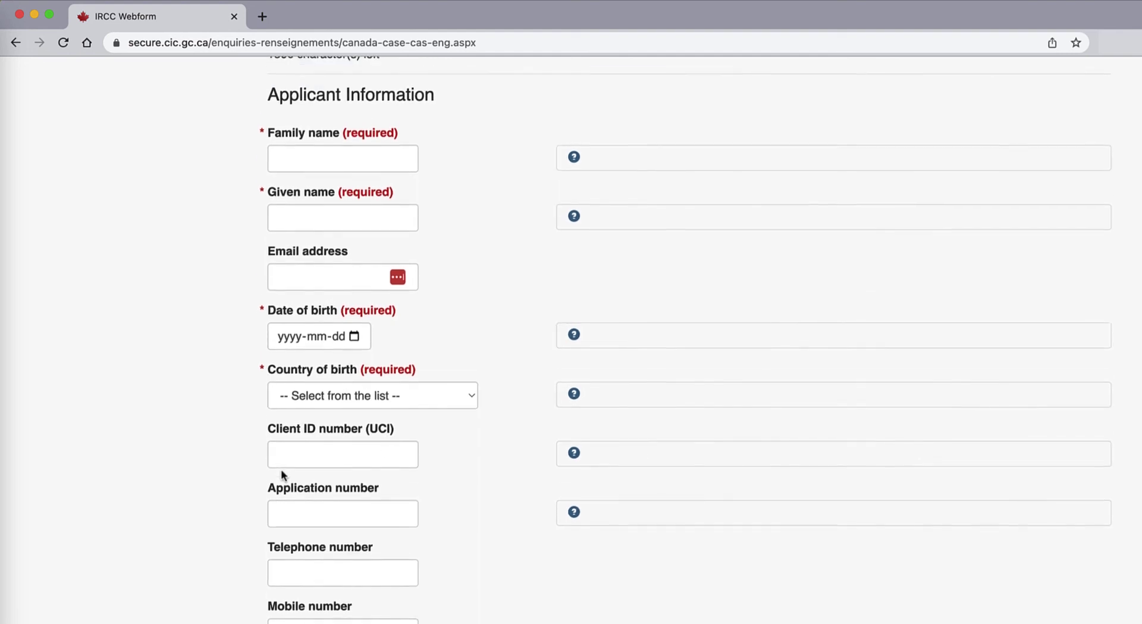
scroll(281, 470, "down", 1)
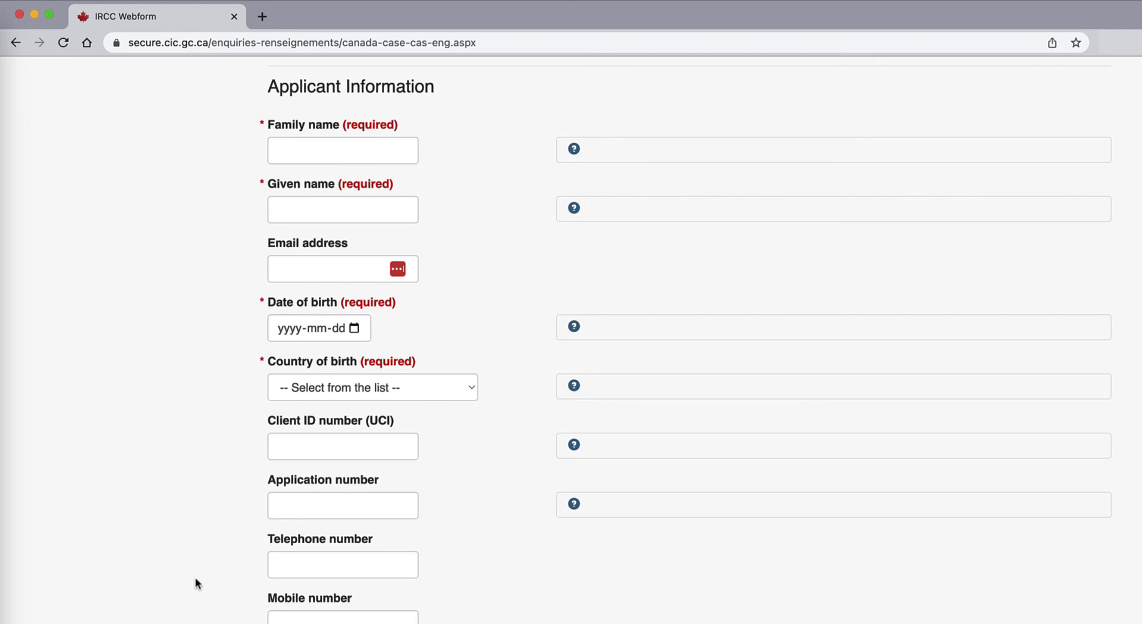
Review the Enquirer Information fields and examine the choices for Relationship to applicant
scroll(195, 578, "down", 10)
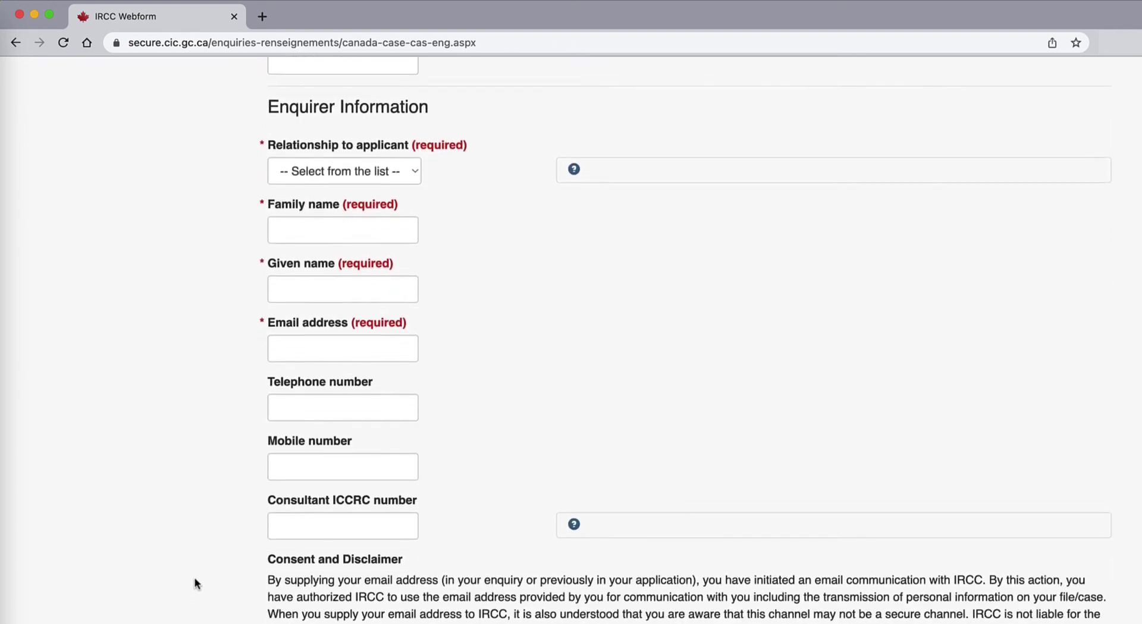
scroll(195, 584, "up", 1)
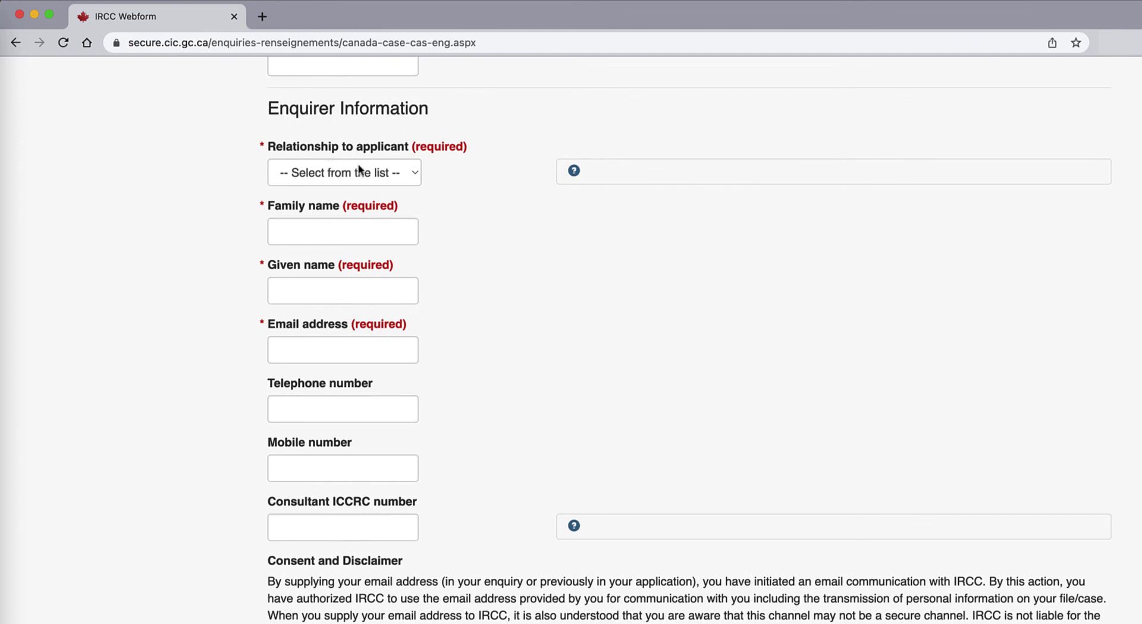
left_click(414, 173)
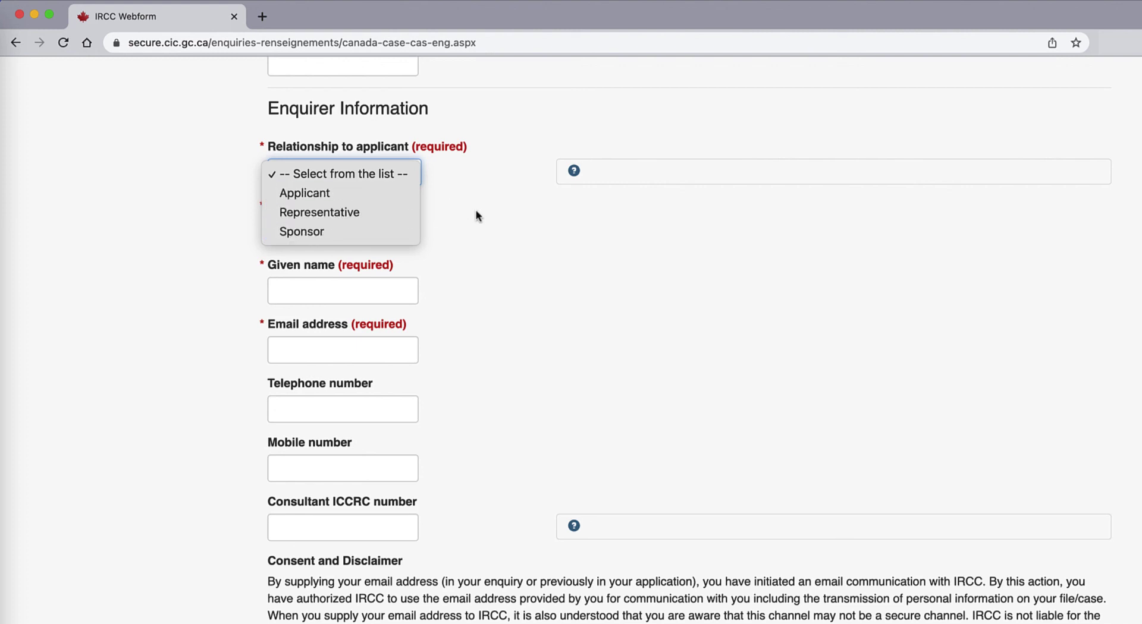
left_click(297, 229)
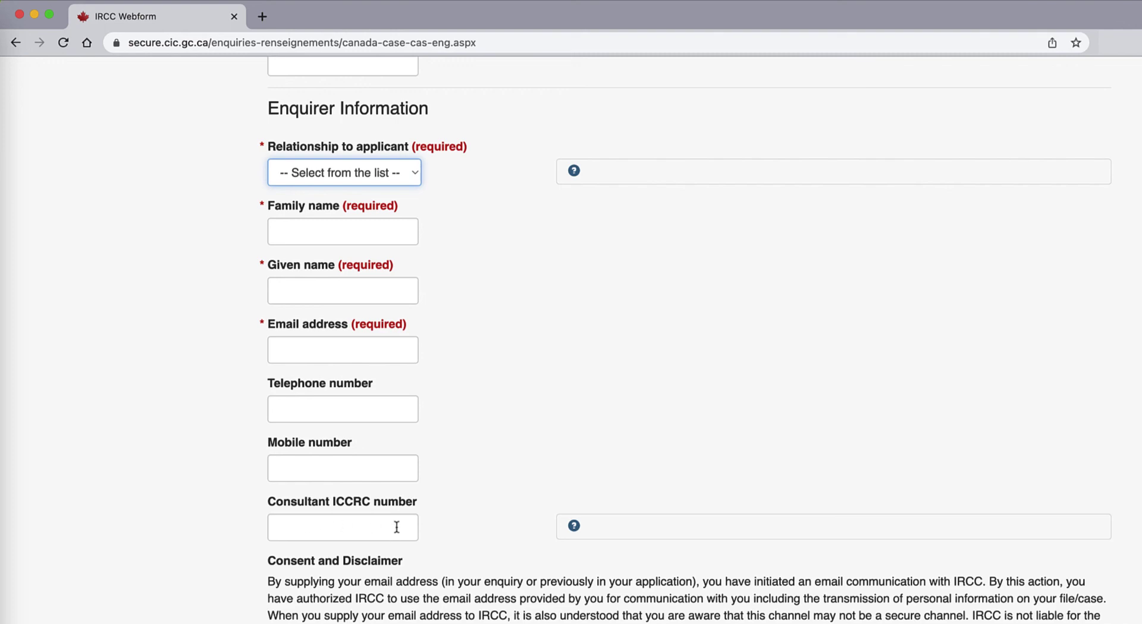
Agree with the consent and disclaimer and submit the enquiry without a document, confirming the email address and date of birth
scroll(415, 530, "down", 7)
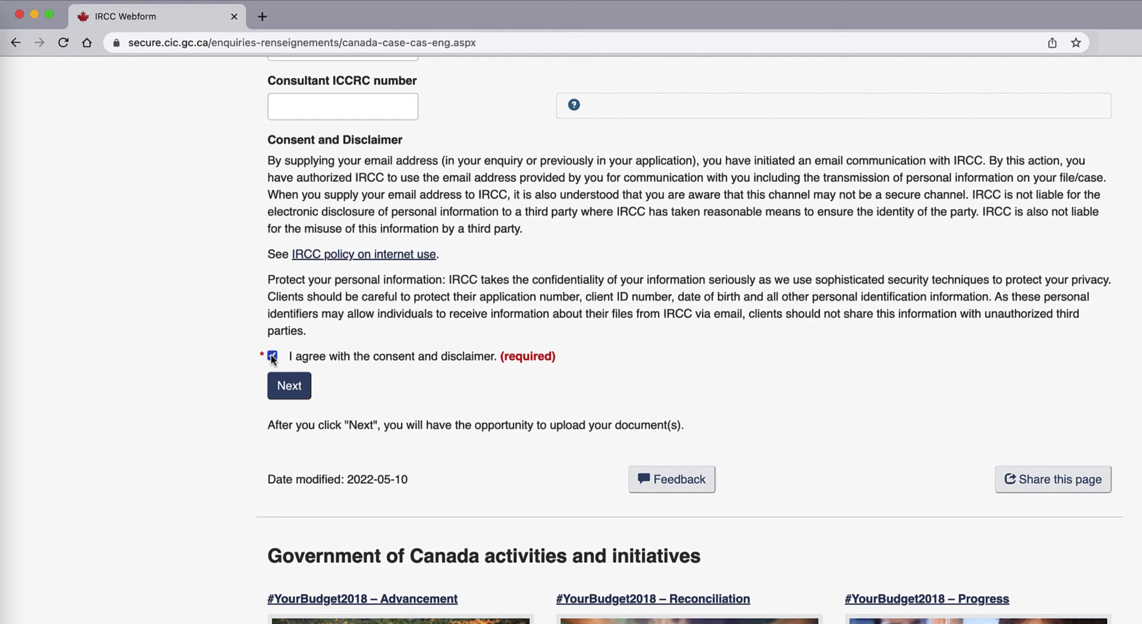
left_click(280, 385)
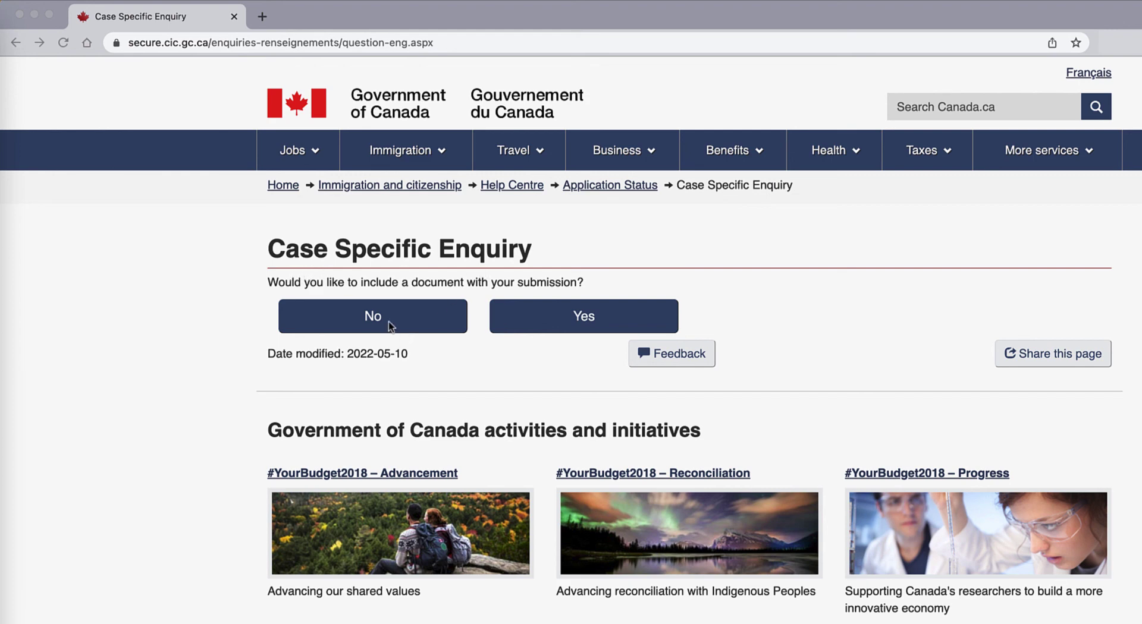
left_click(411, 324)
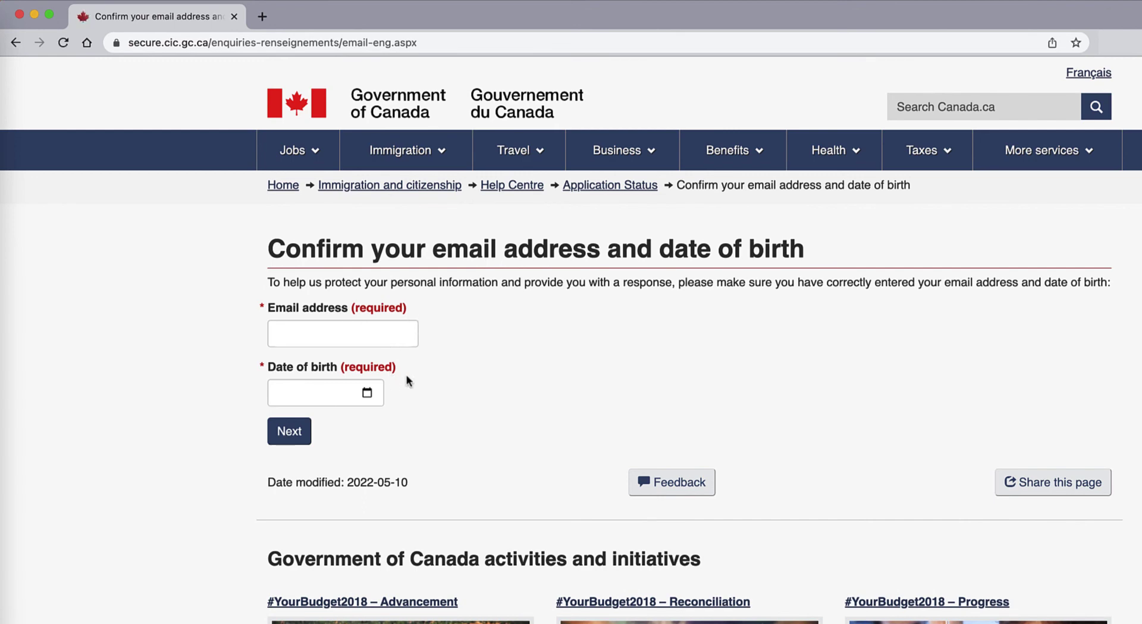
left_click(290, 436)
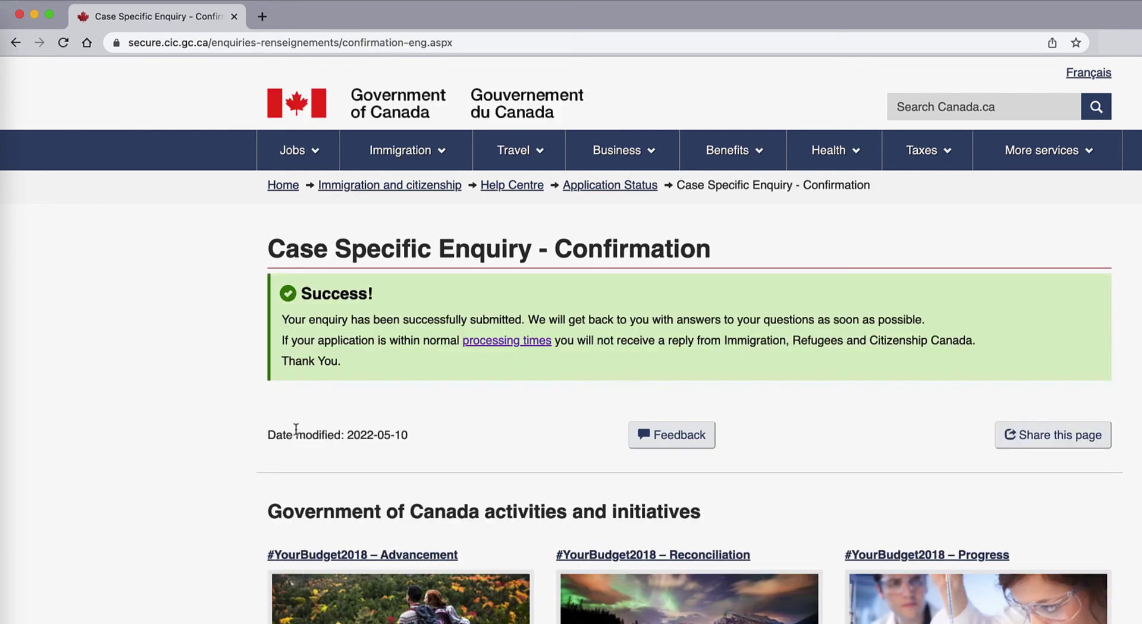
scroll(363, 359, "down", 2)
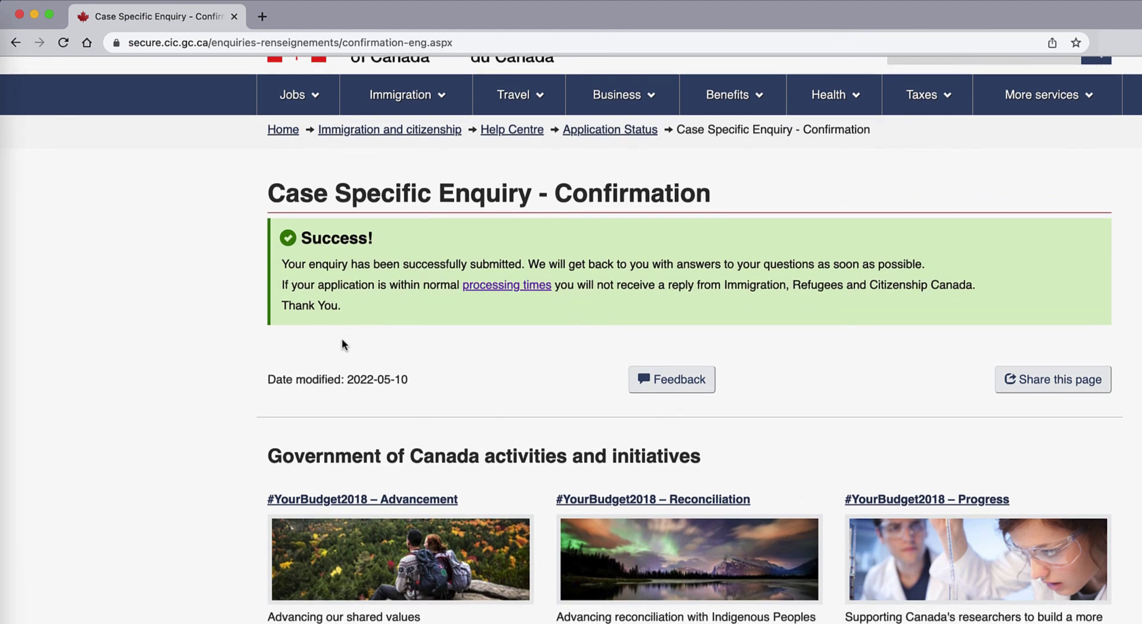